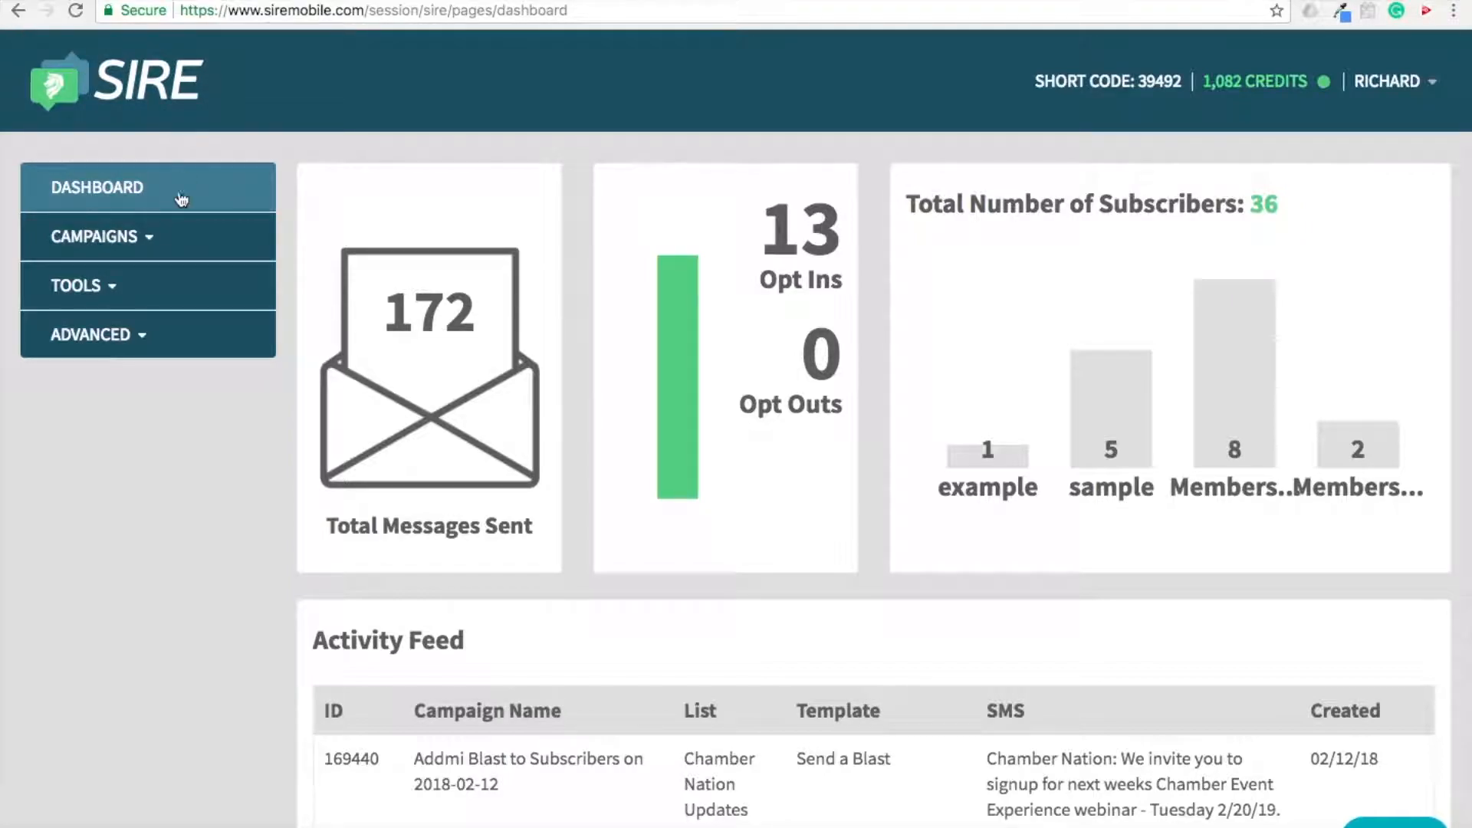
Start a new opt-in campaign and name it "Board Member Reminders"
click(150, 238)
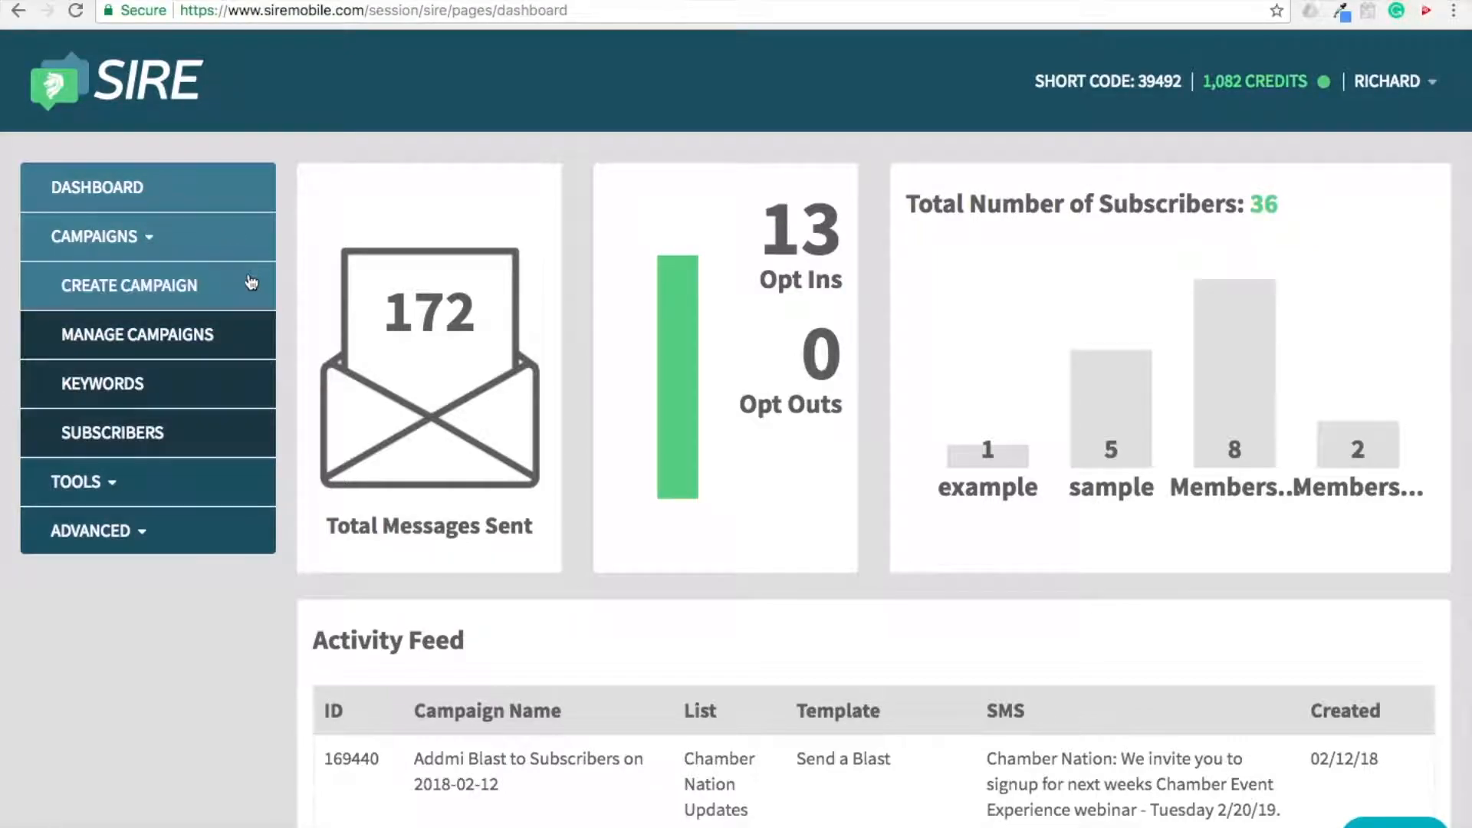
click(141, 306)
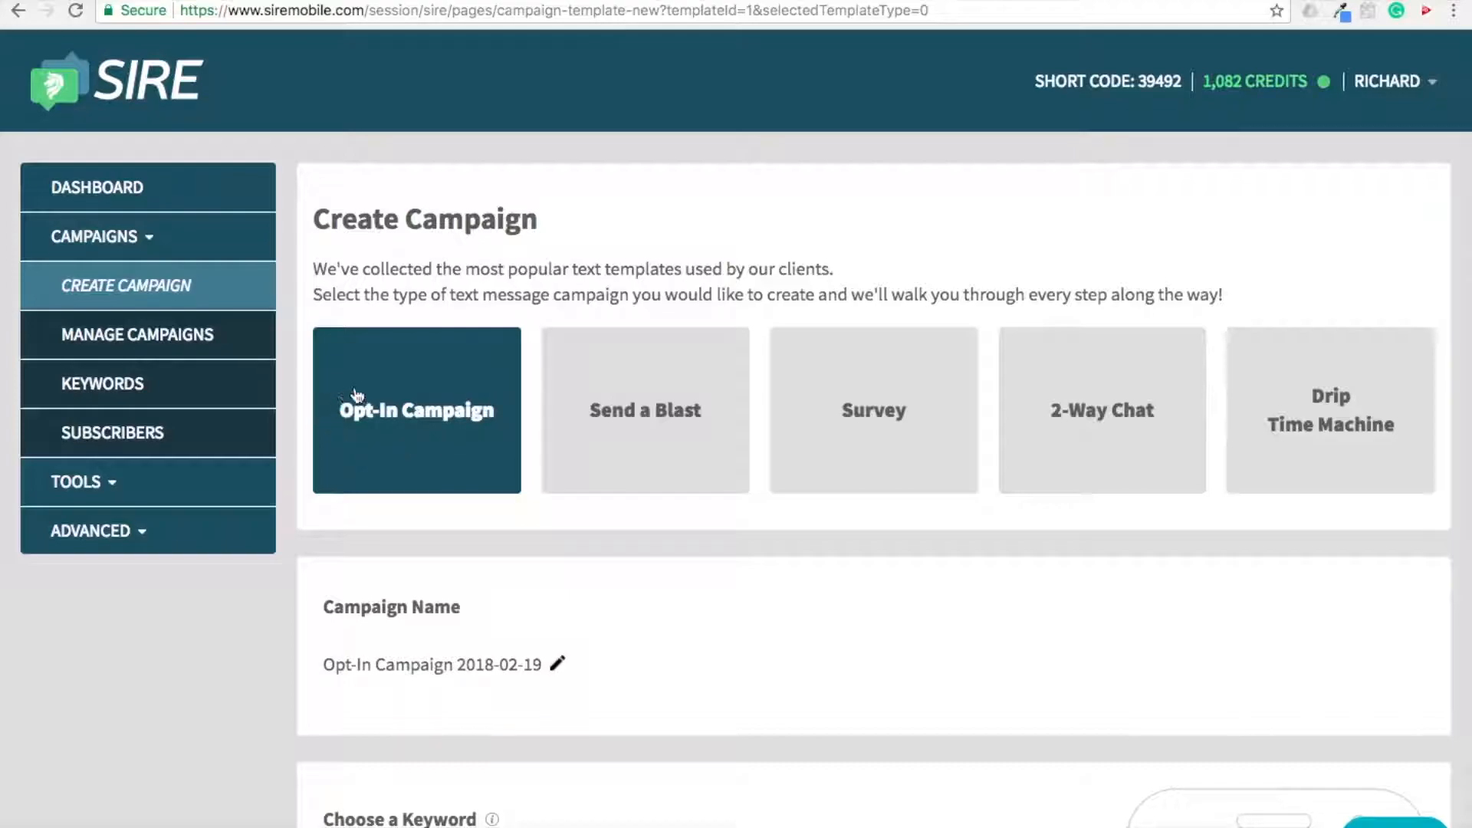
scroll(430, 467, down, 2)
scroll(430, 467, down, 3)
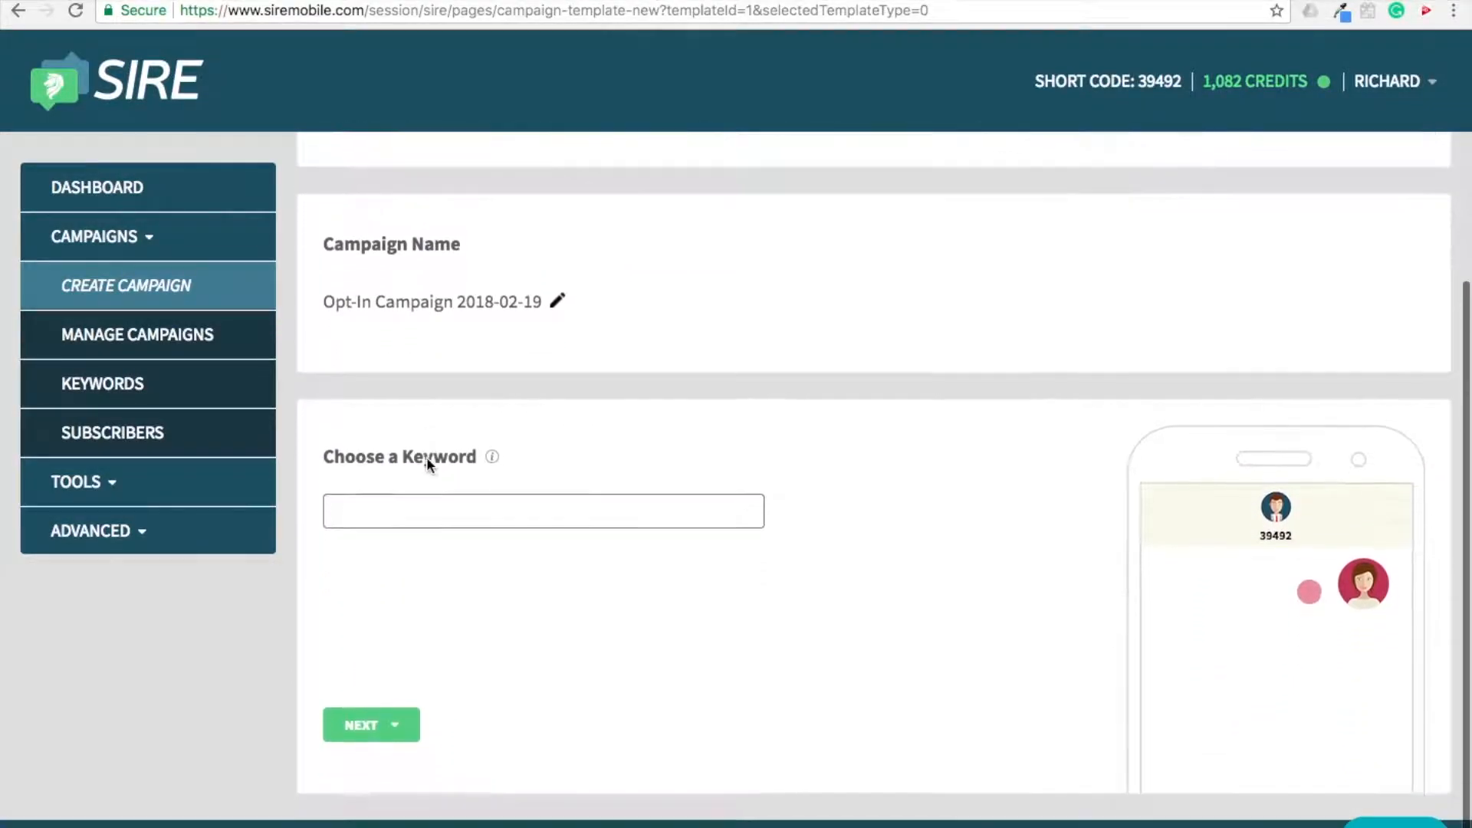
click(557, 299)
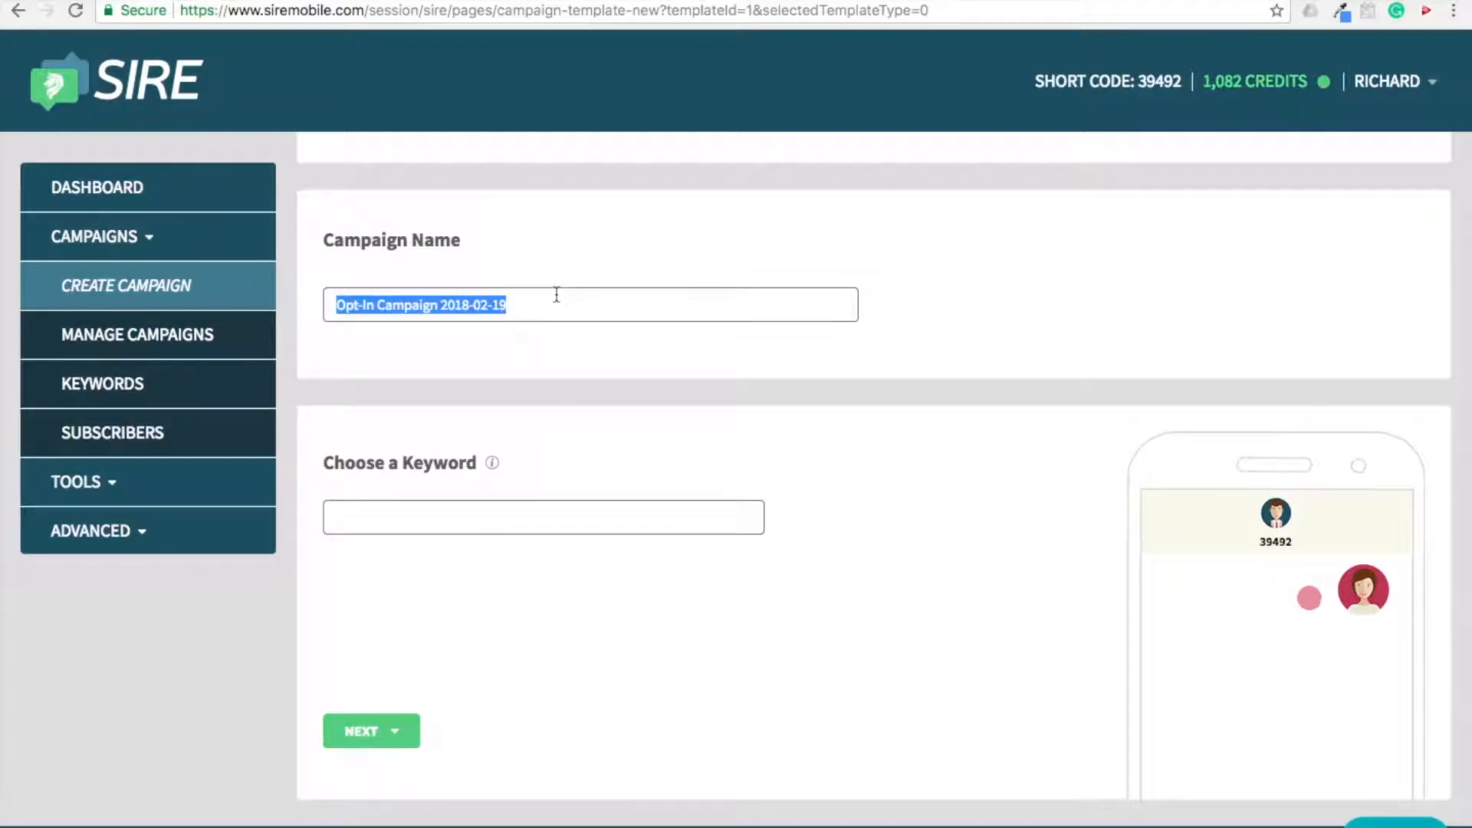
text(Board)
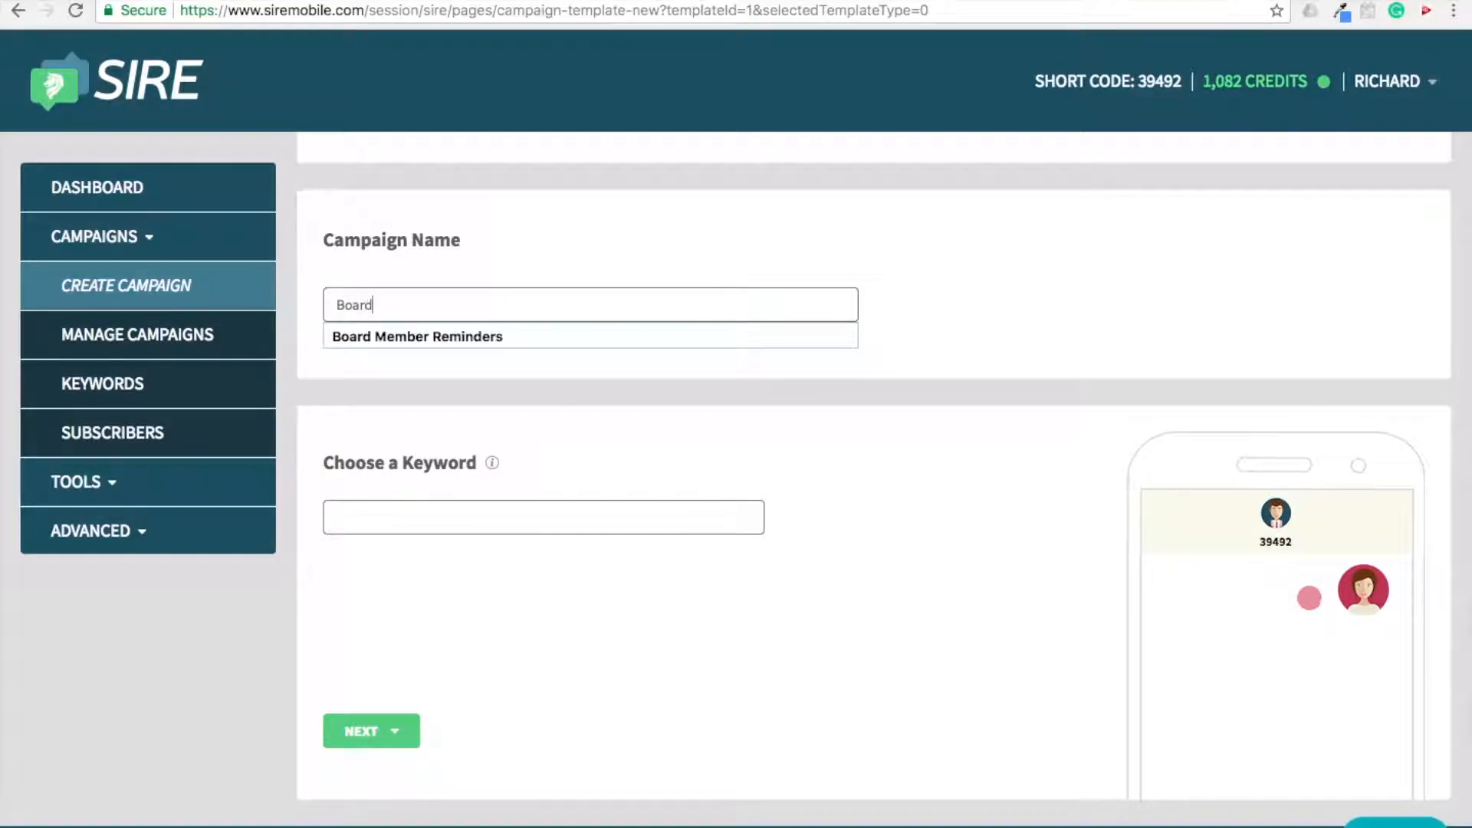
text( Member Reminders)
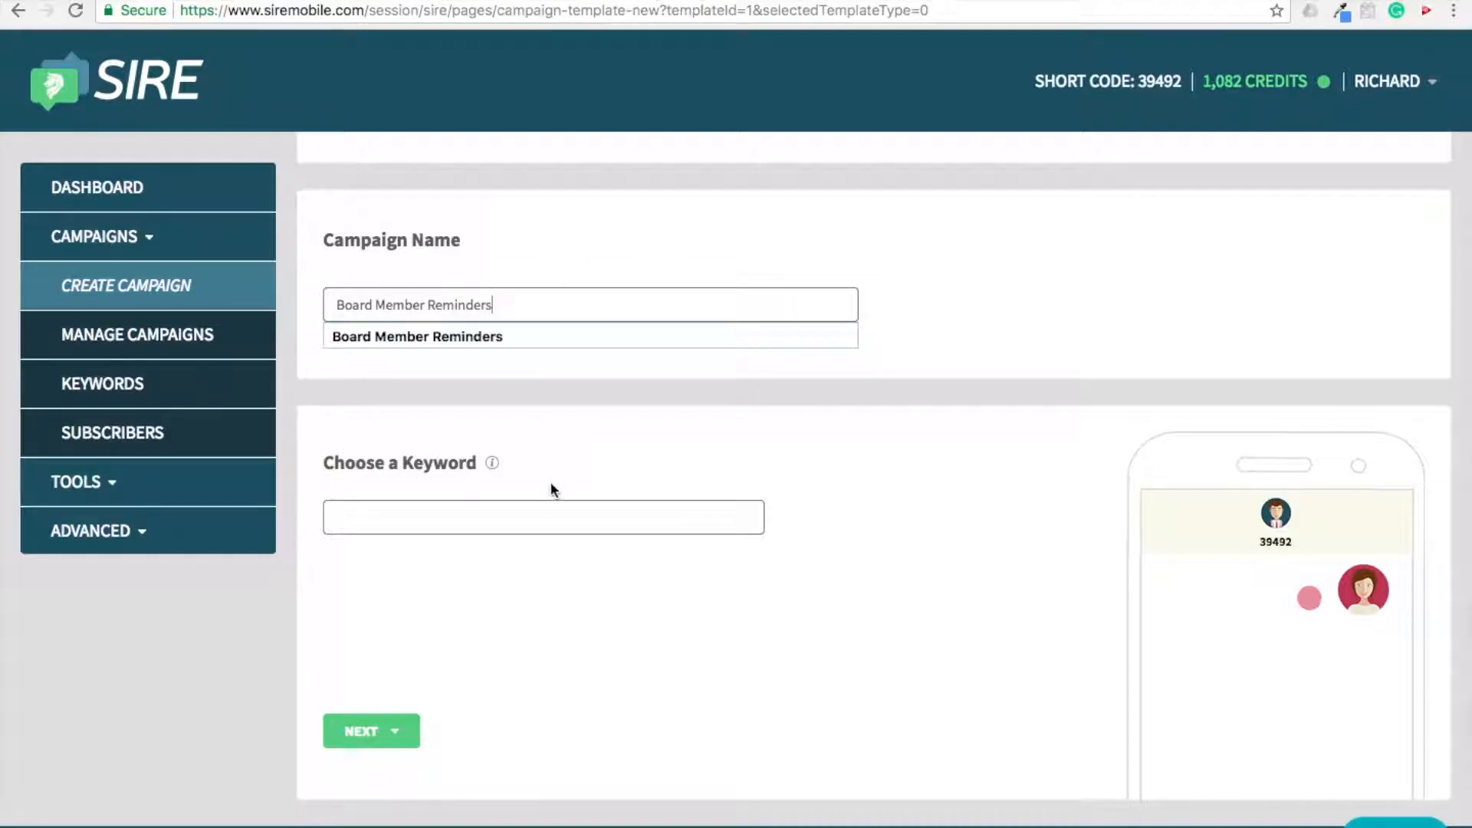
Set the campaign keyword to "boardmember" and continue to the keyword reply message
click(546, 516)
text(boardmember)
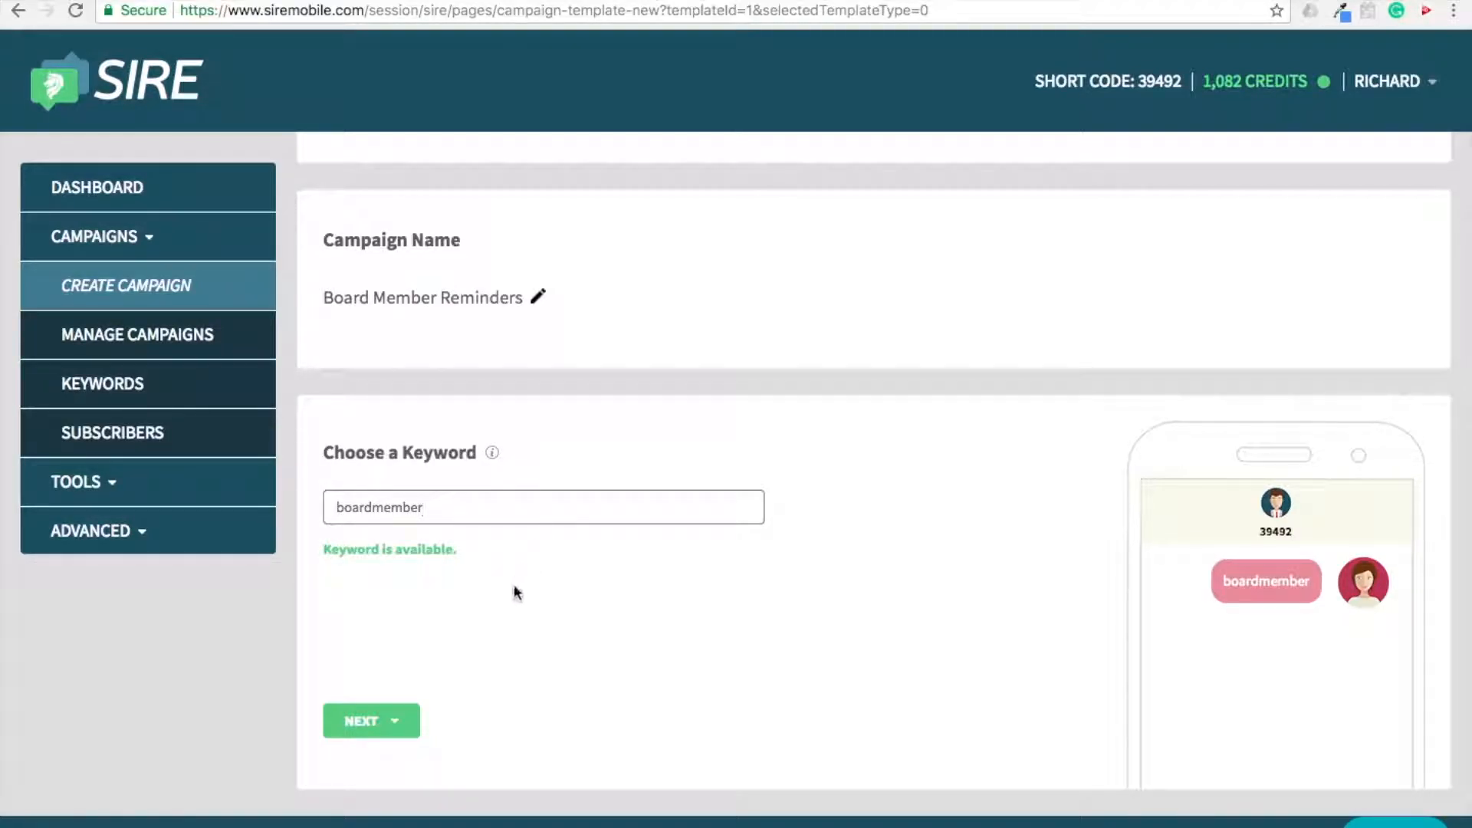
click(380, 722)
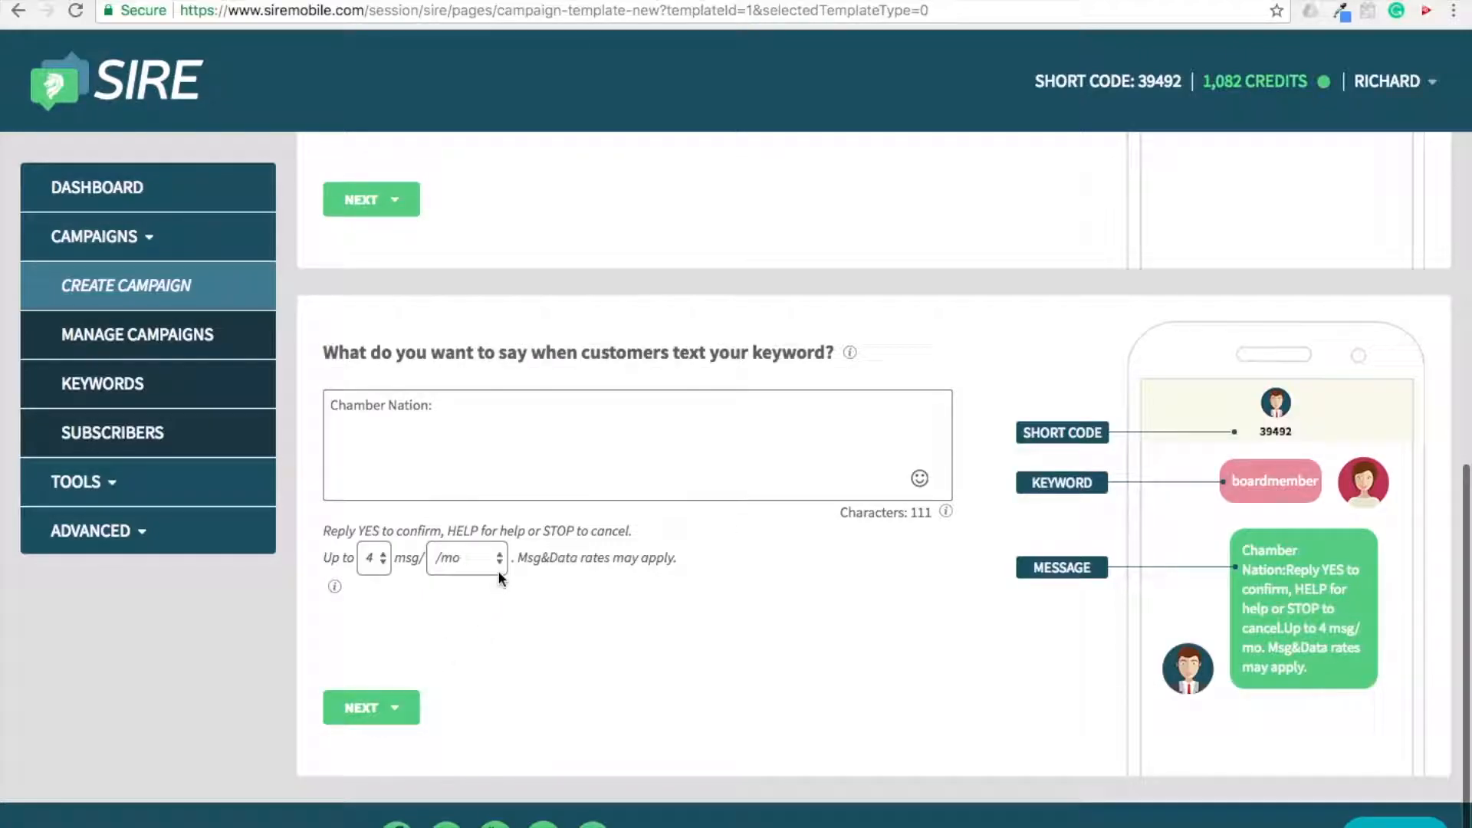
Complete the keyword reply after "Chamber Nation:" with "Reply yes to receive reminders, or Stop to cancel." and continue
click(531, 427)
text(R)
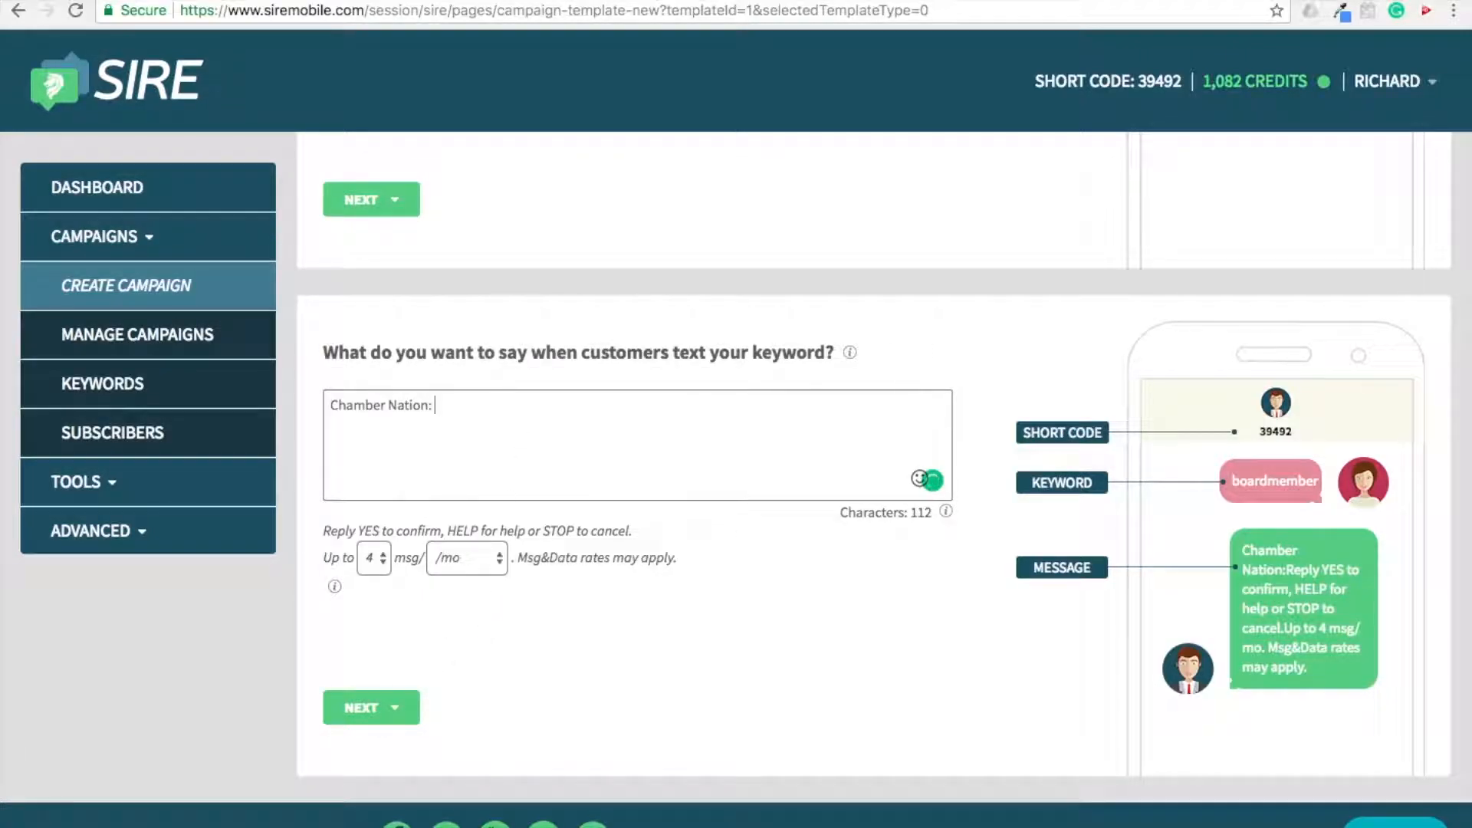
text(eply yes to rece)
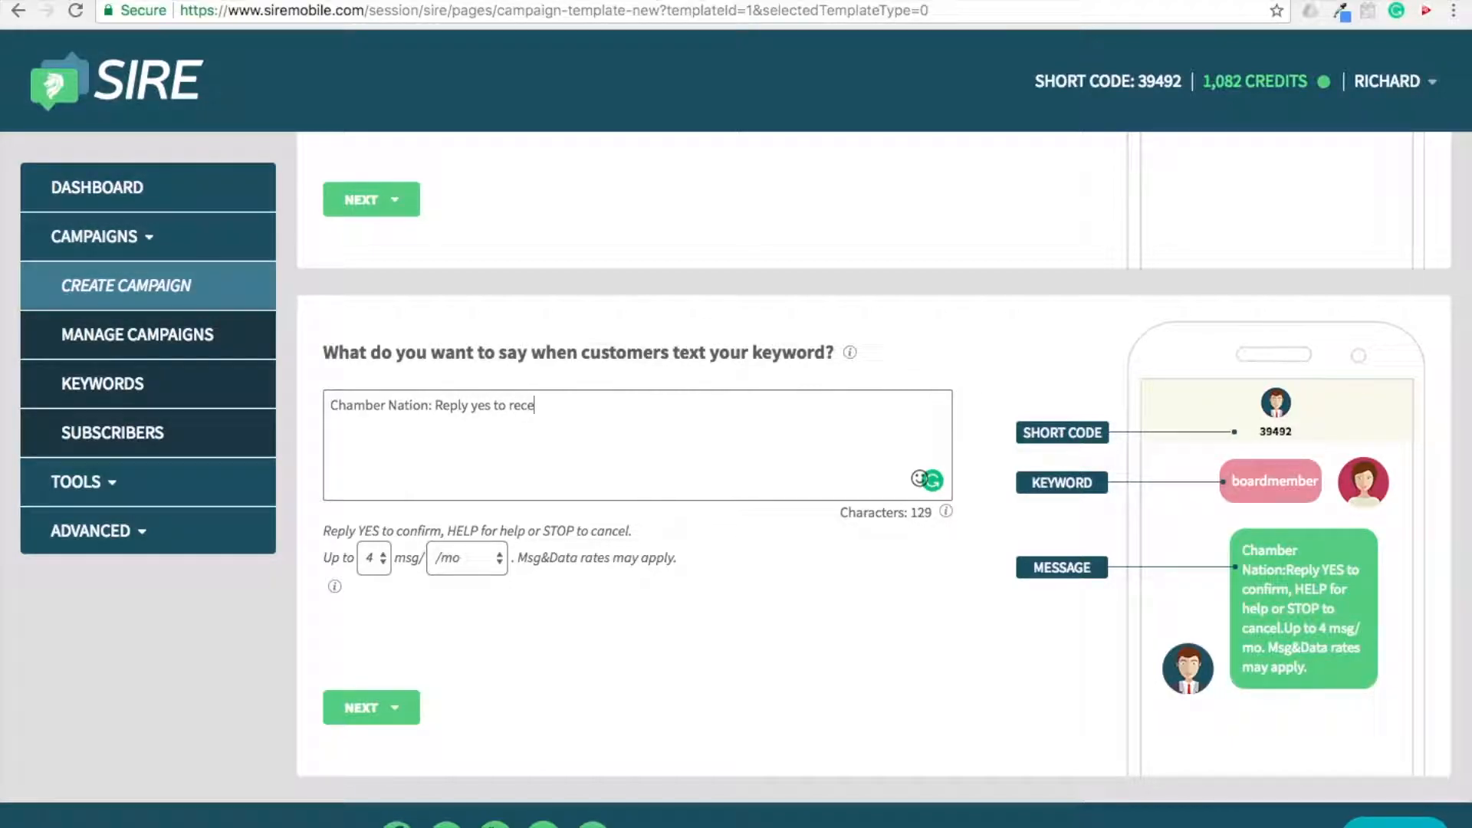
text(ive reminders, or Stop to cancel.)
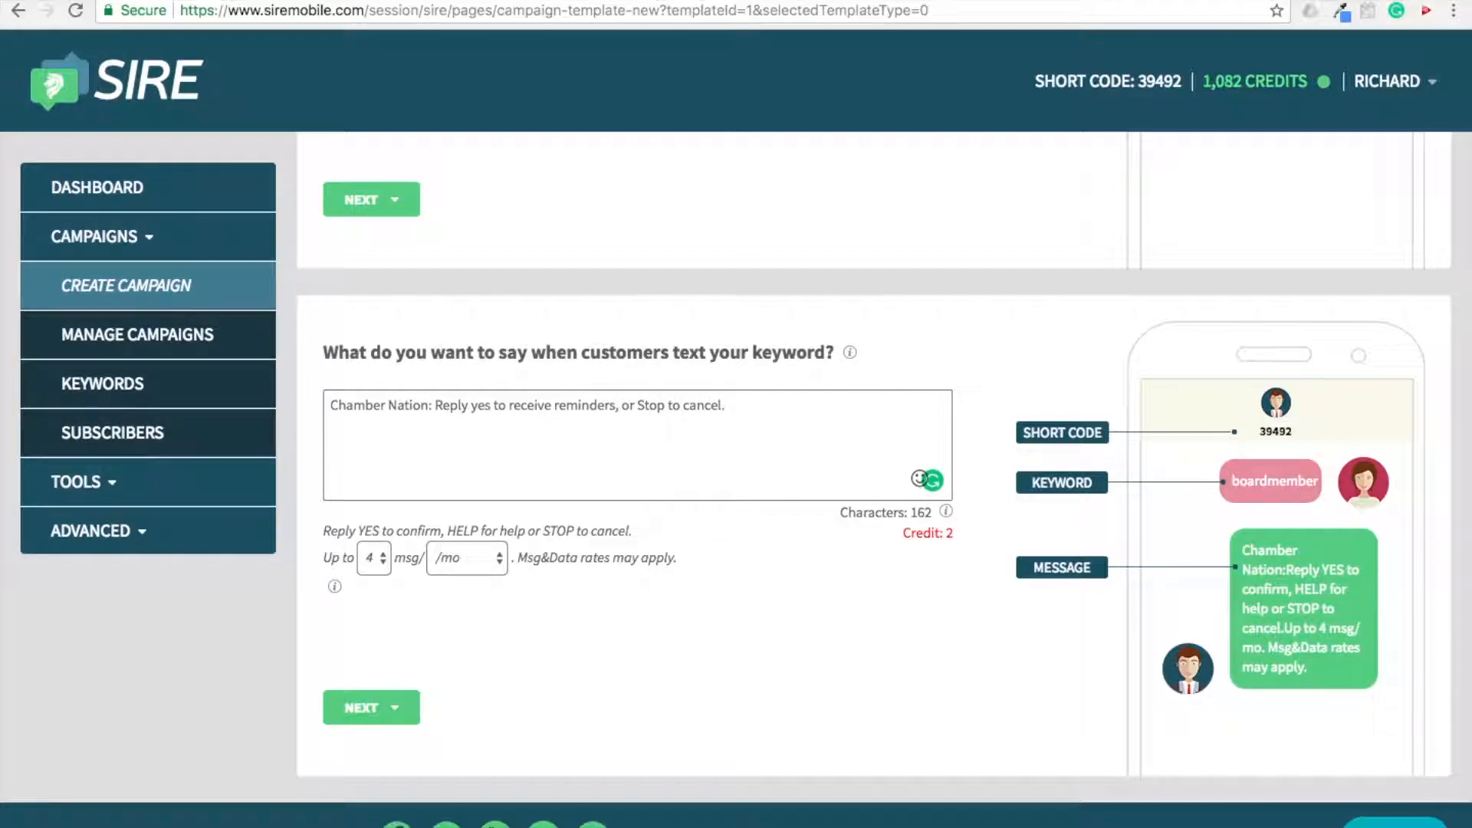
click(387, 709)
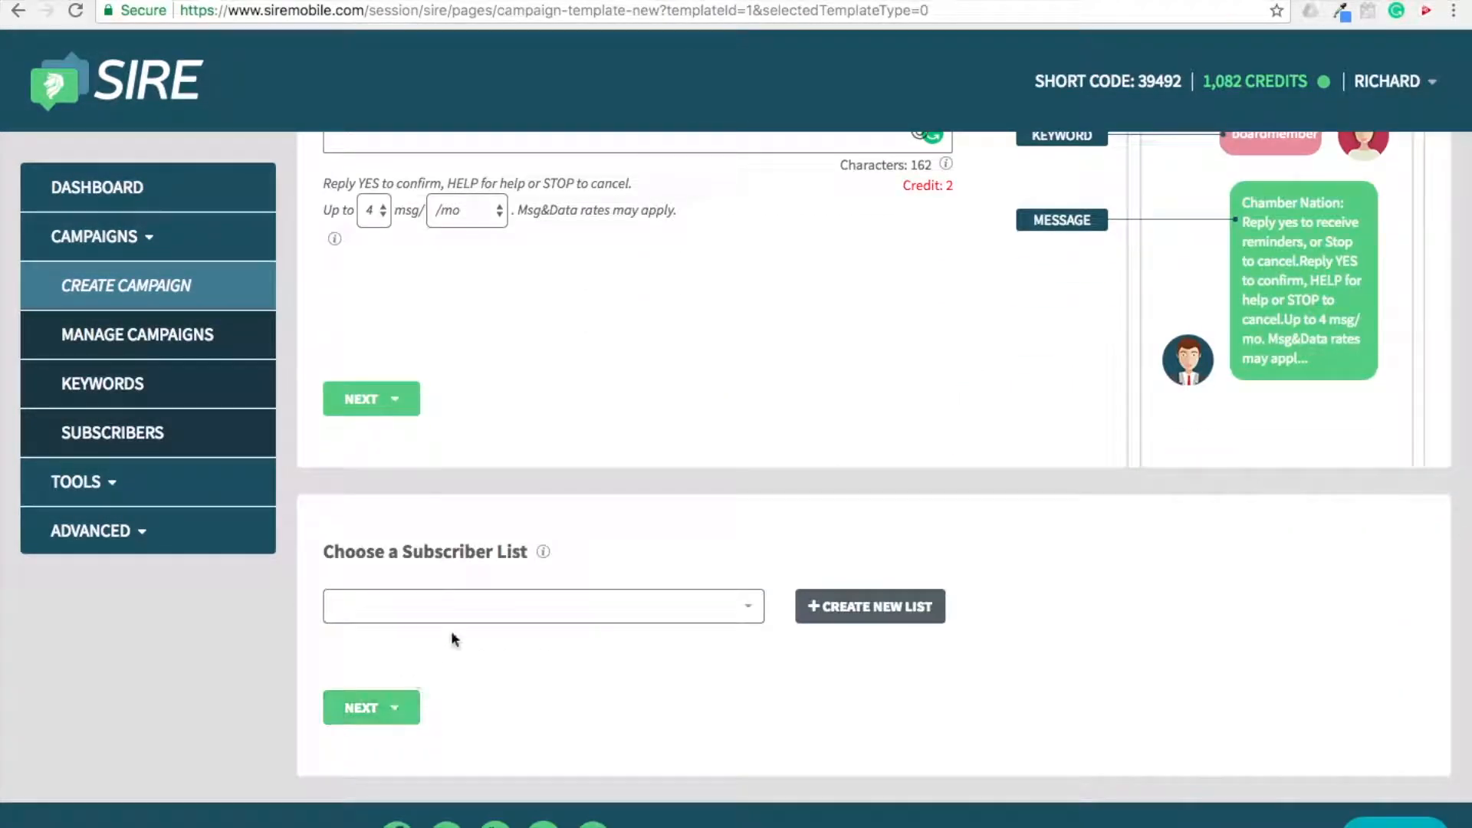
Create a new subscriber list named "Board Members" for the campaign and continue to the opt-in reply
click(887, 607)
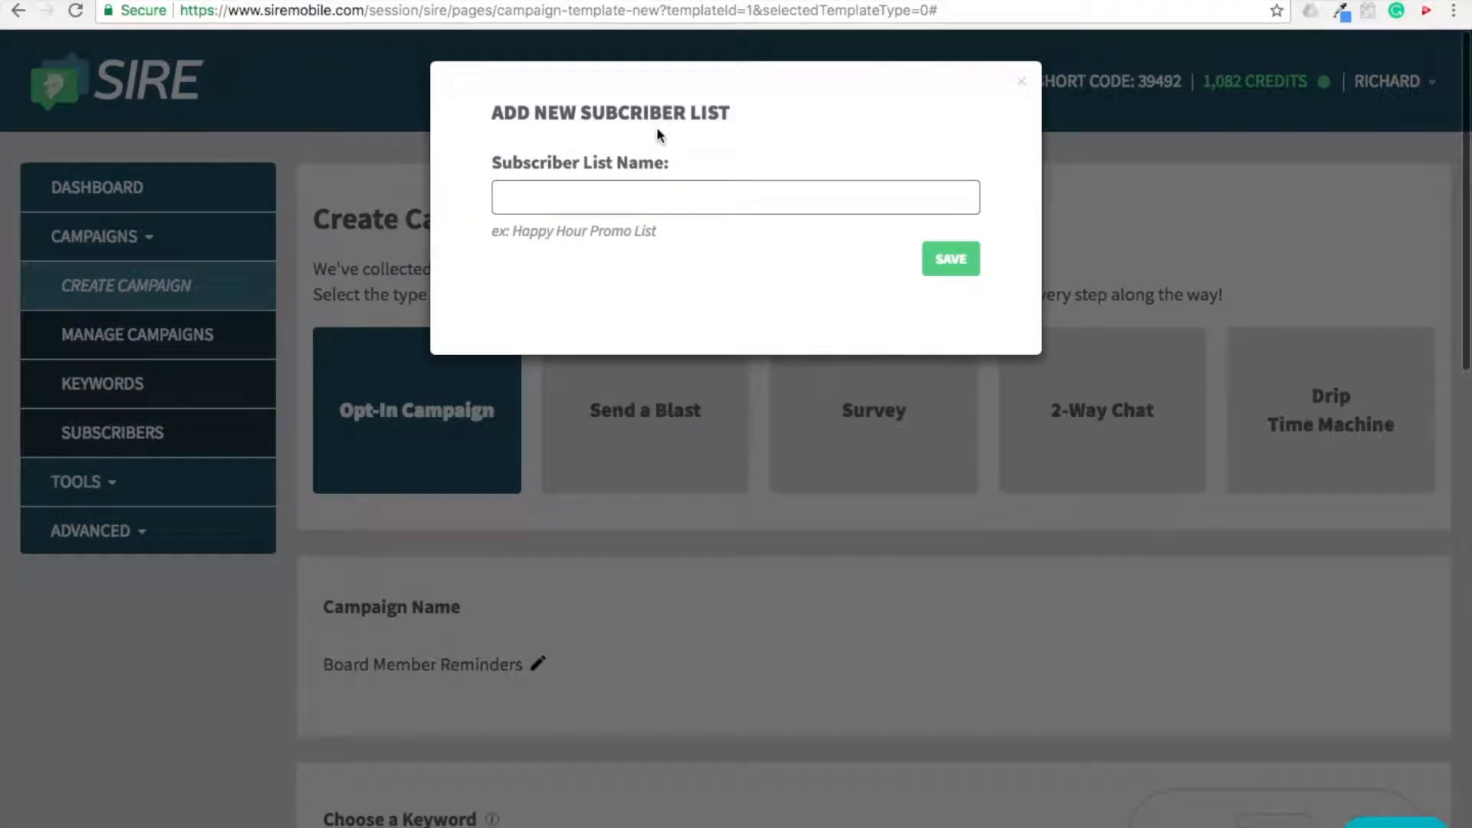
text(B)
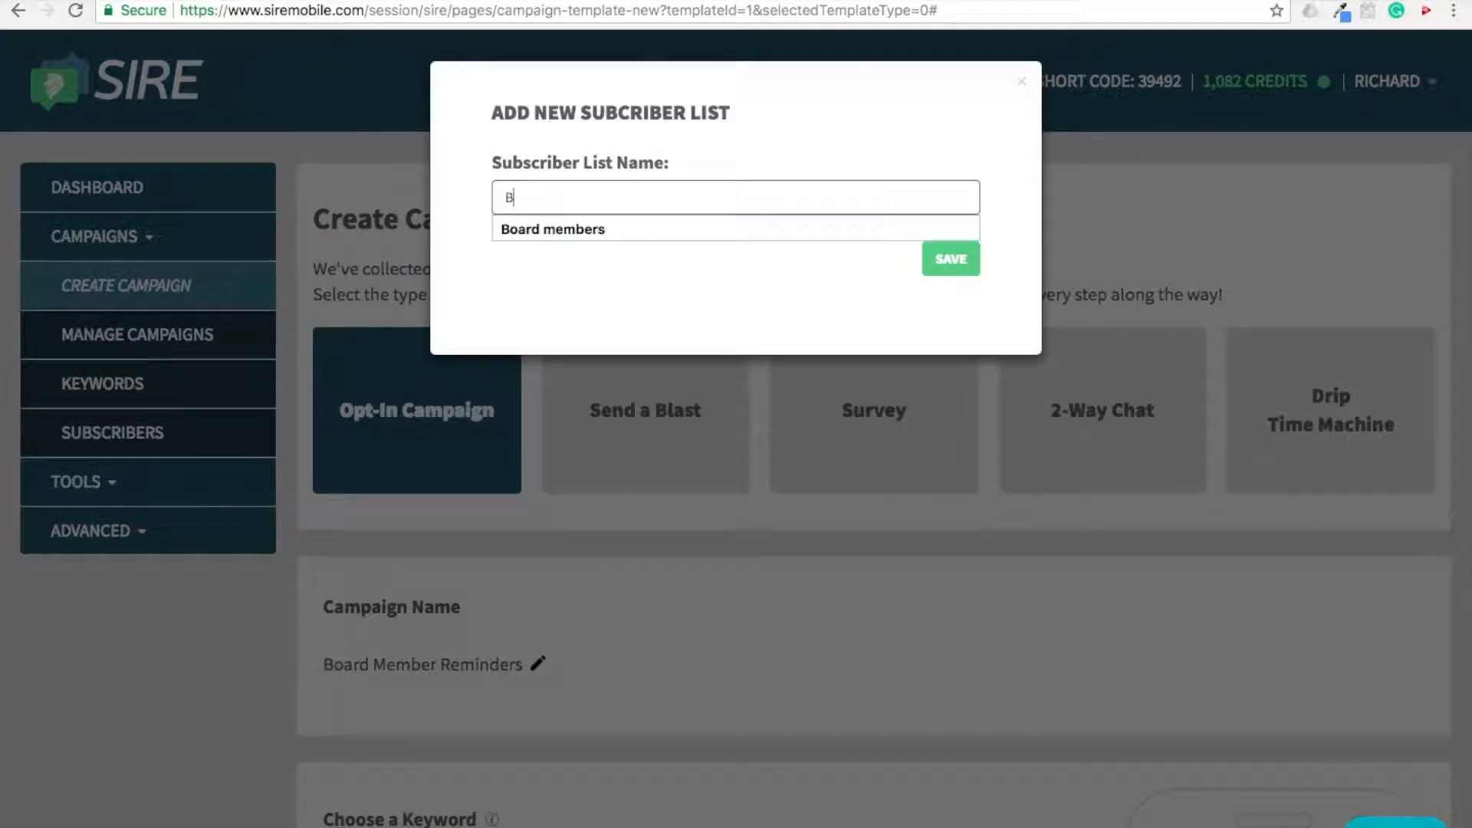
text(oard Members)
click(930, 273)
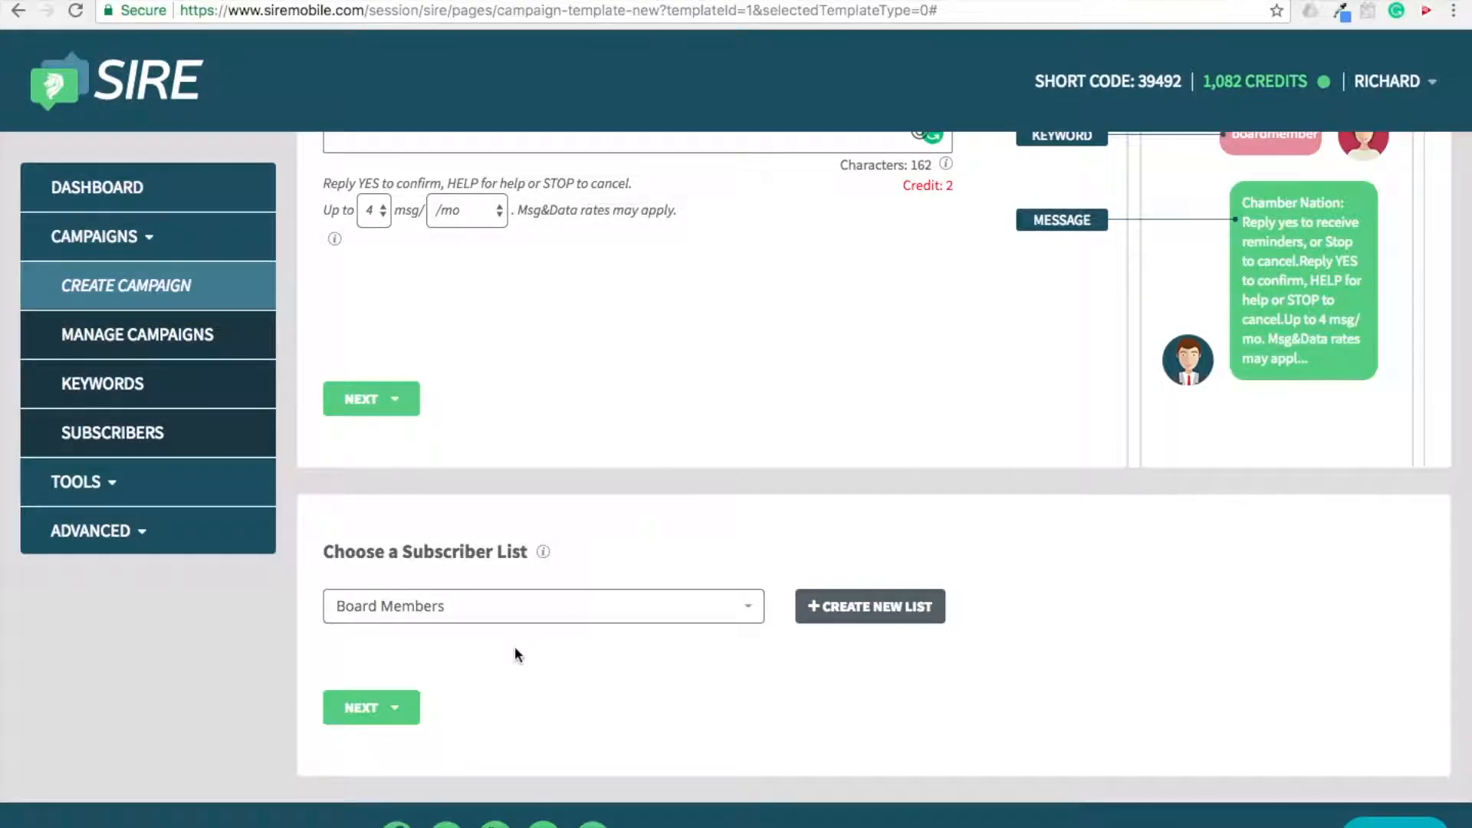
click(362, 708)
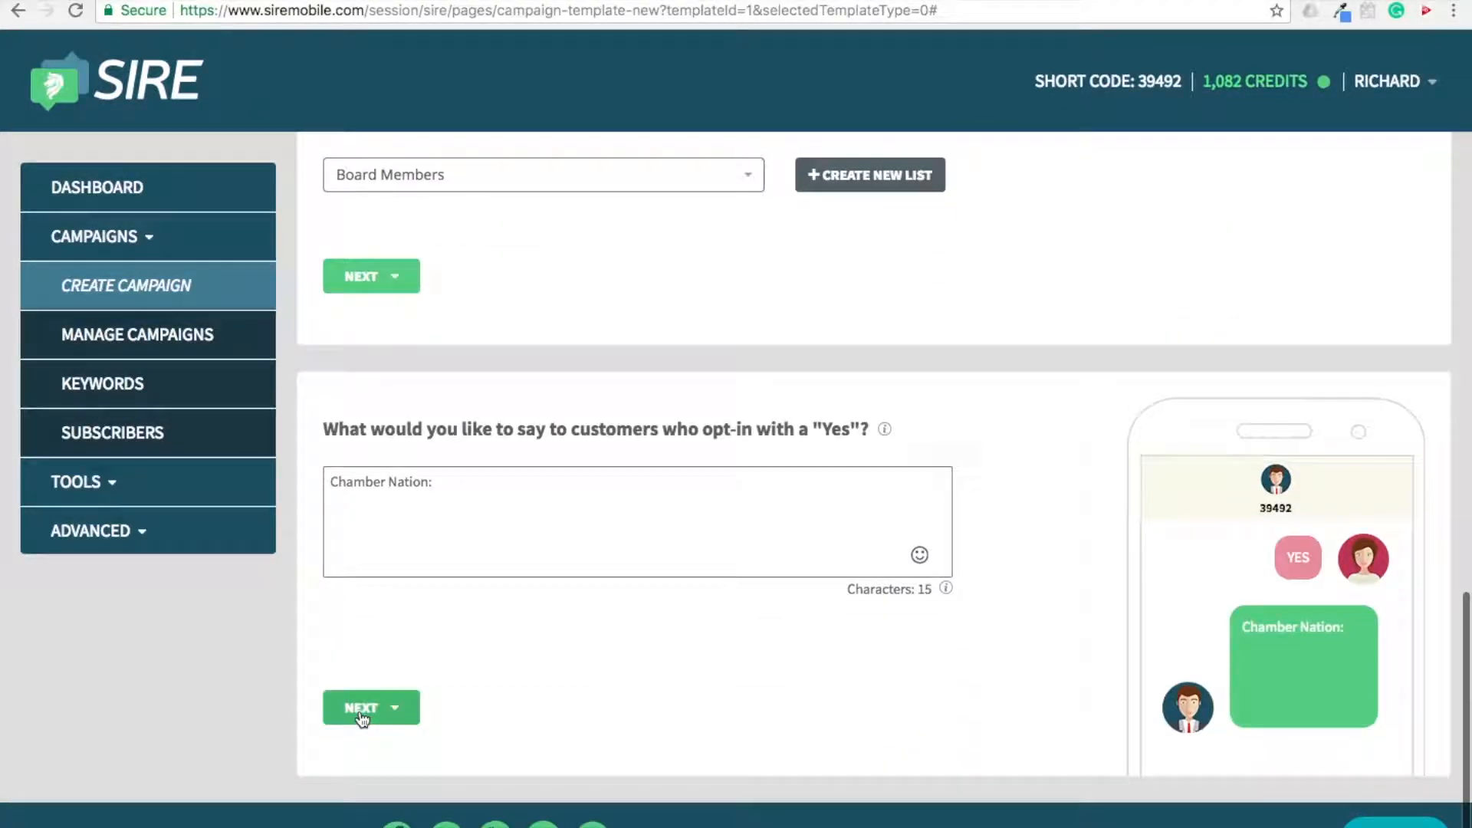
Complete the "Yes" opt-in reply with "You will now be reminded of upcoming meetings, important dates, and more." and continue
click(564, 514)
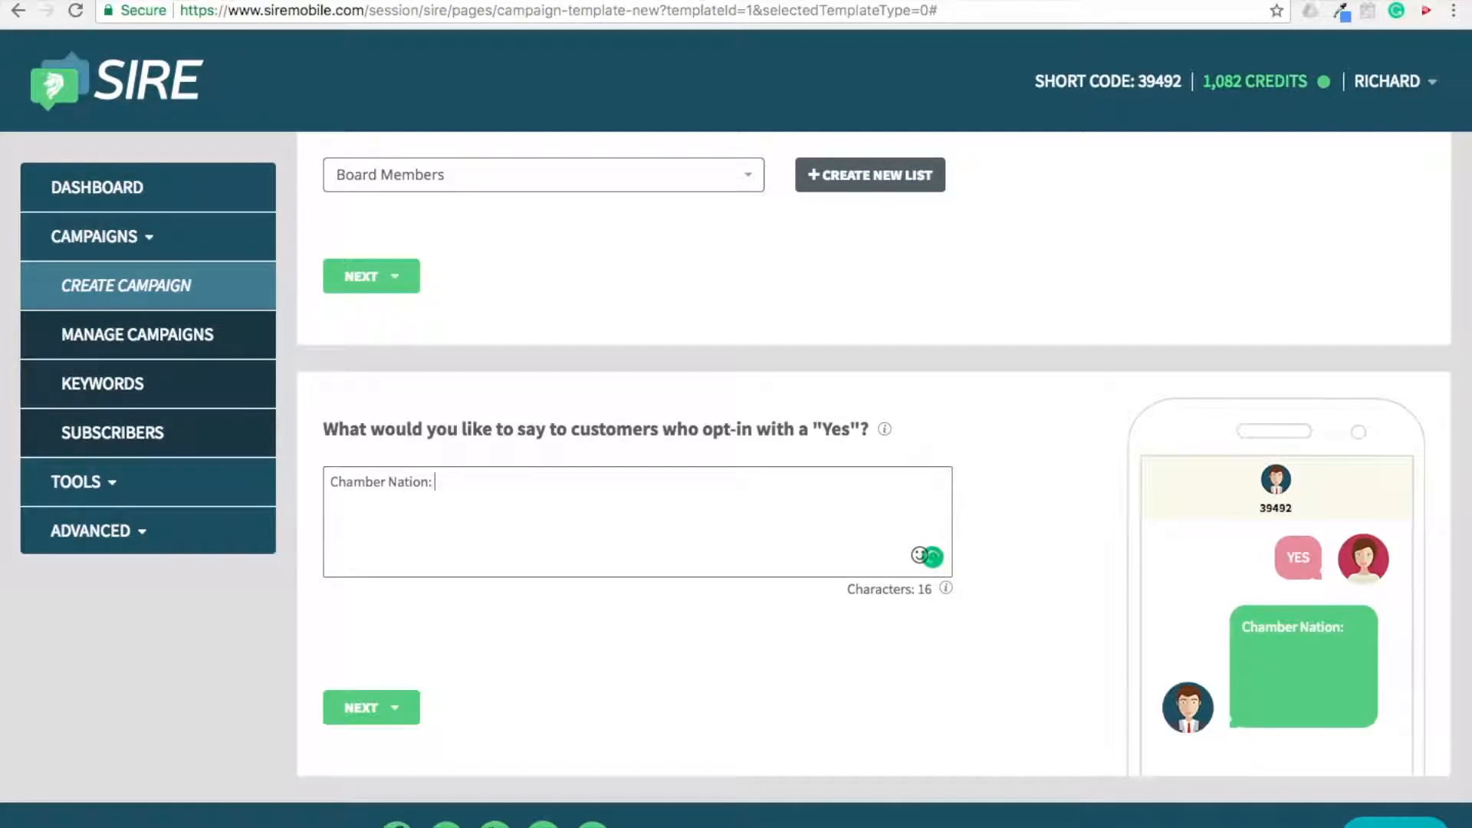
text(You will now be rem)
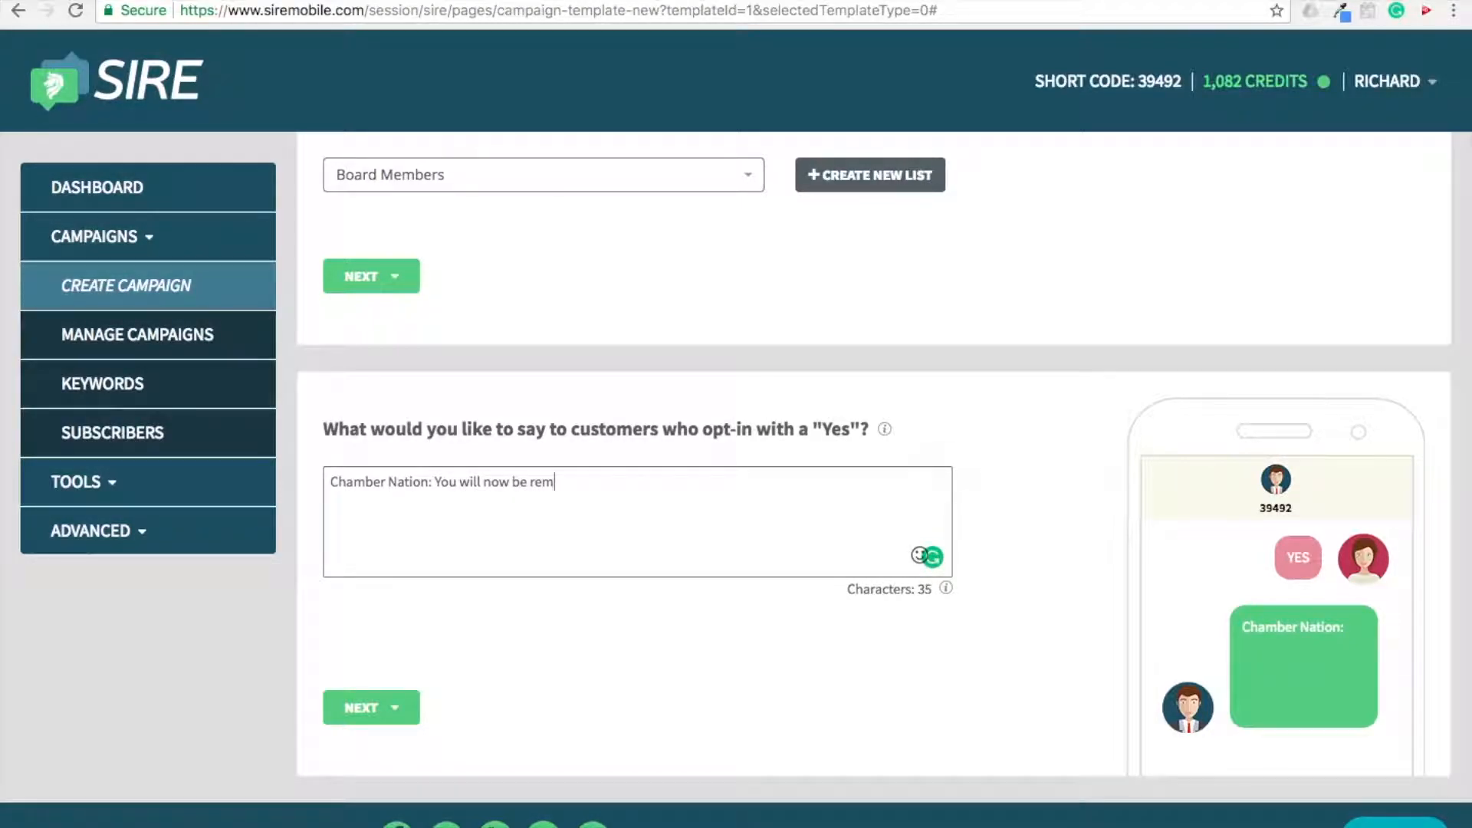
text(inded of upcoming )
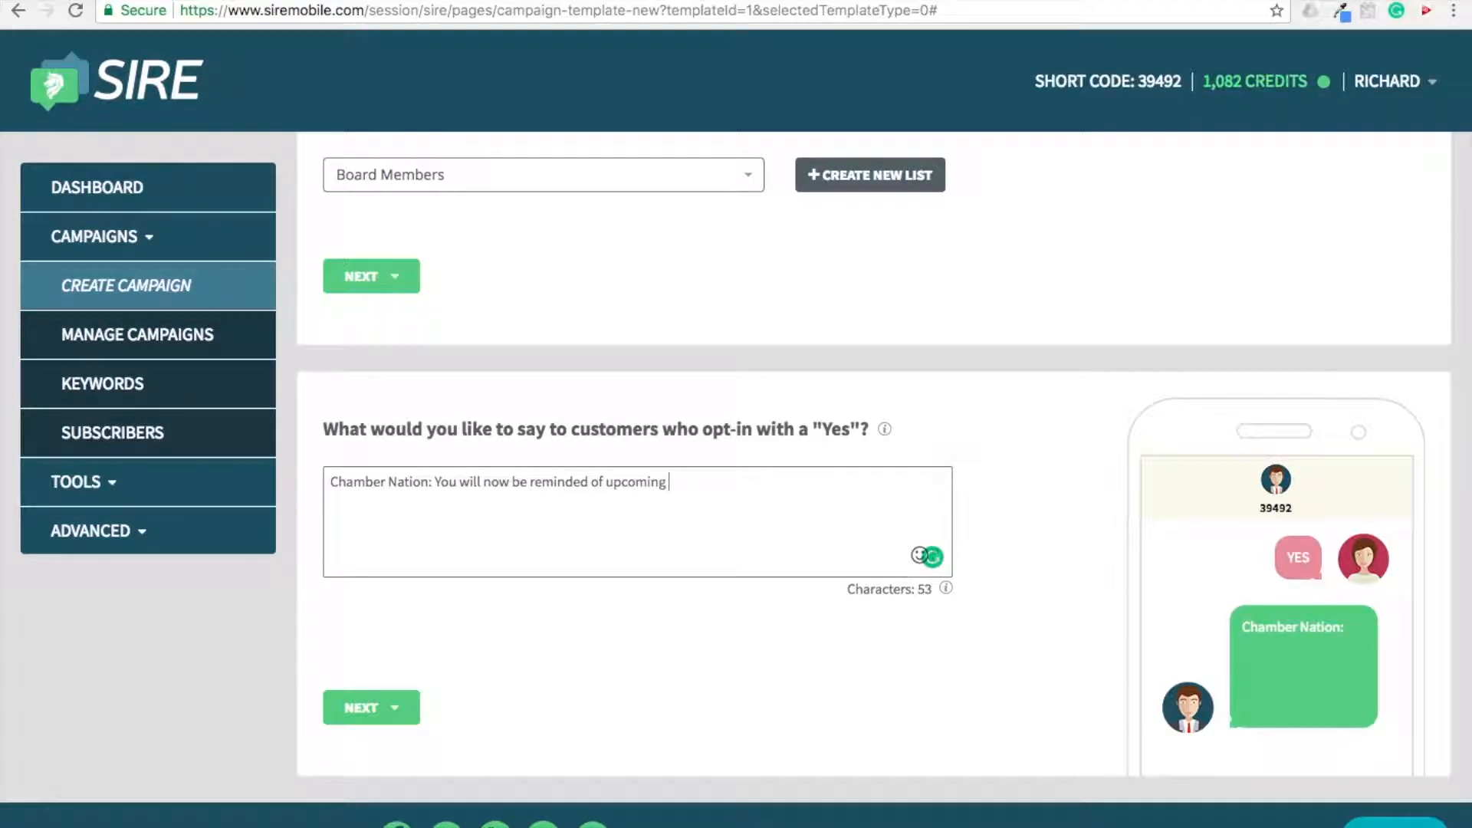
text(meetings, important )
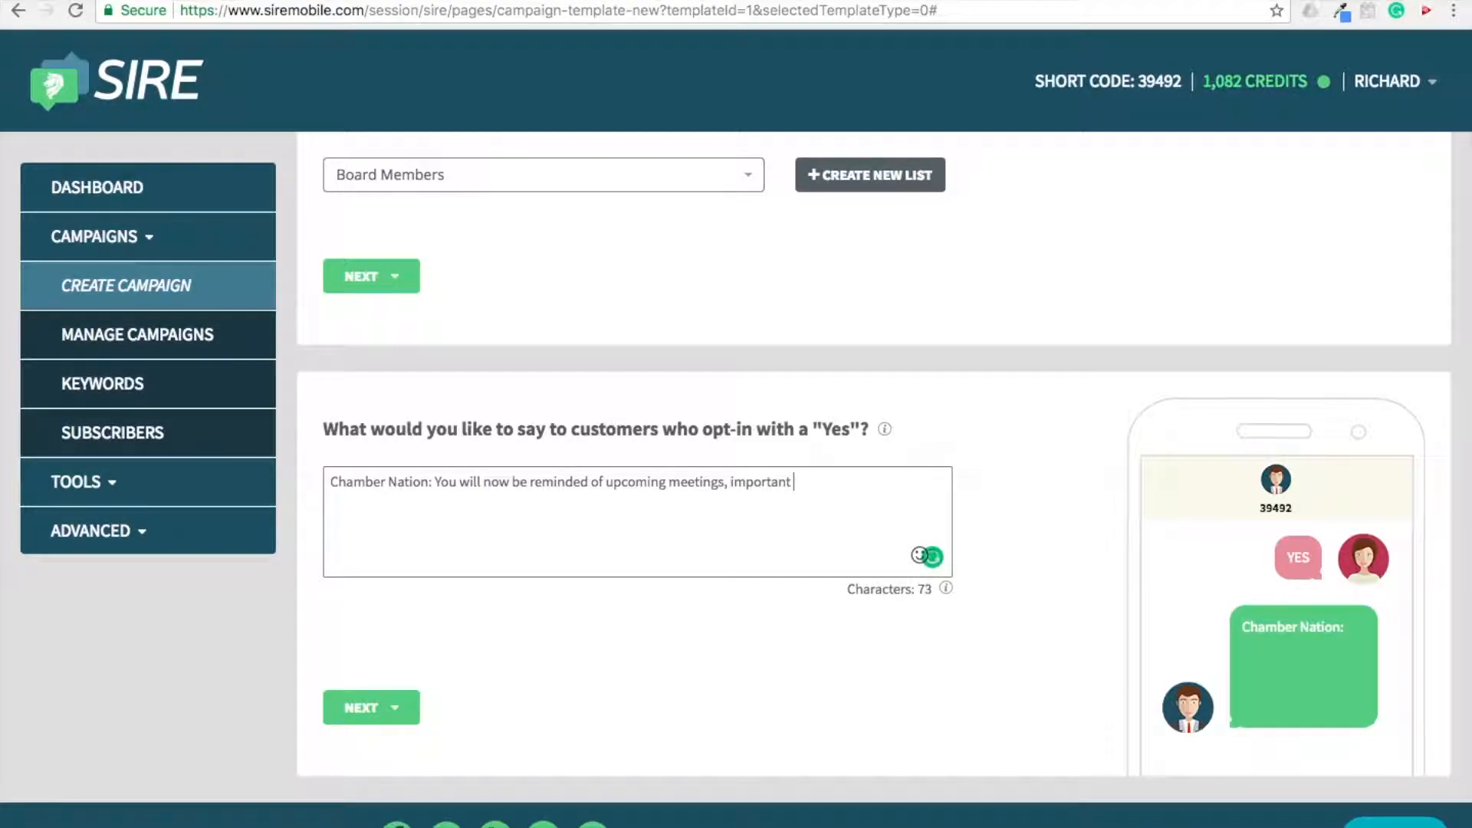
text(dates, an)
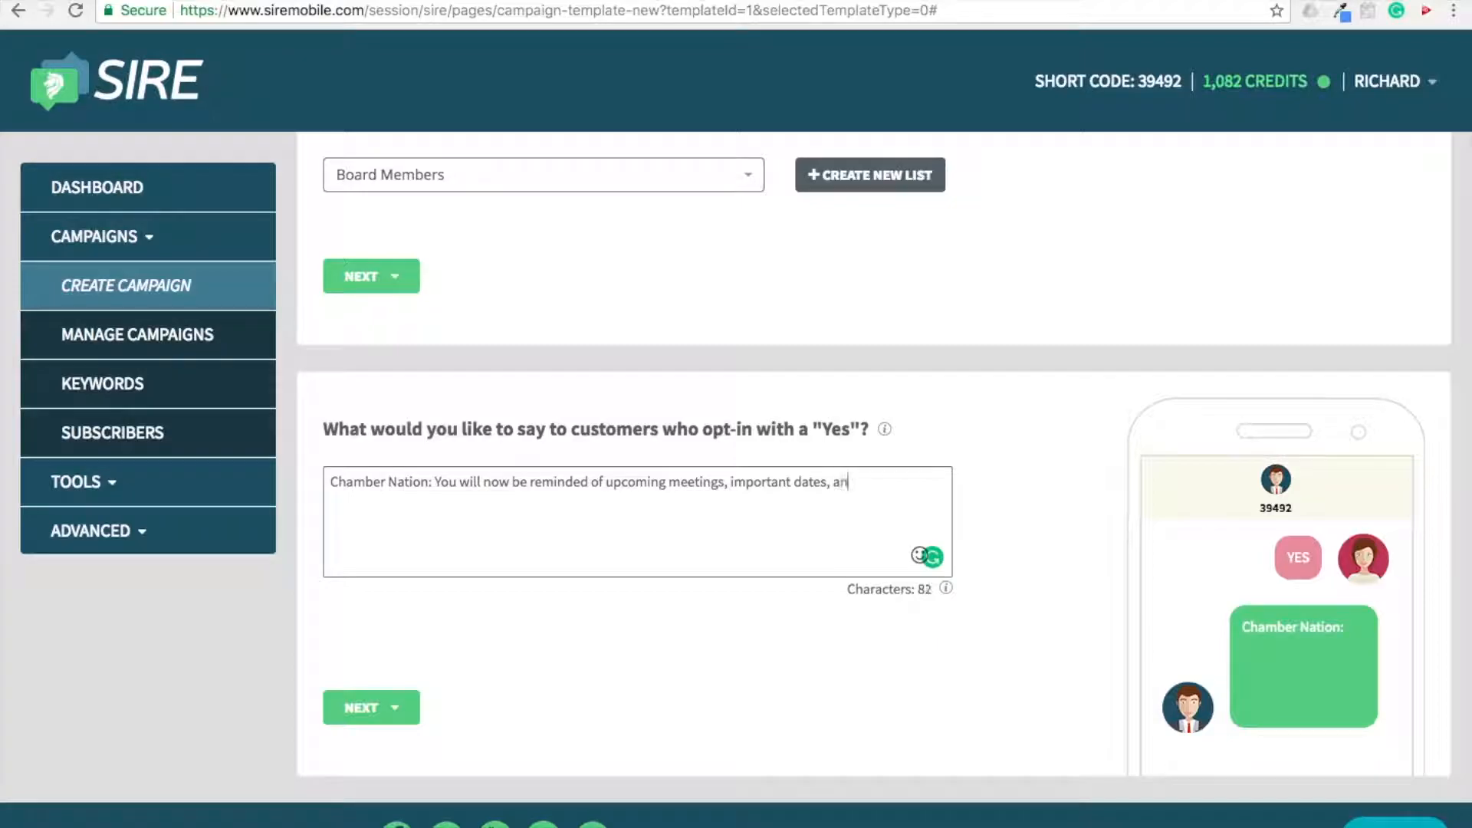
text(d more.)
click(352, 715)
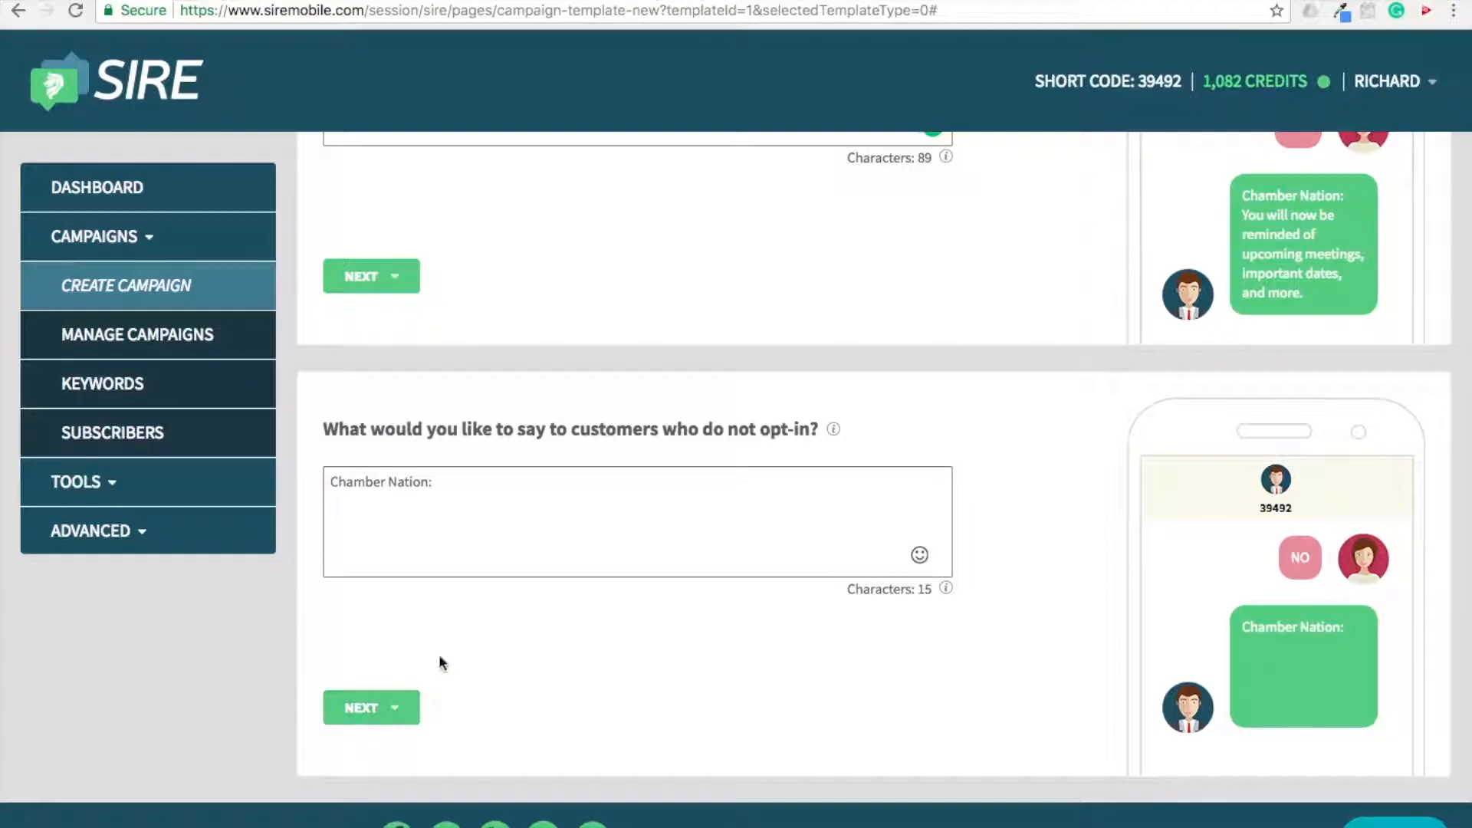
Complete the reply for customers who do not opt in with "Check our website: ChamberNation.com for updates." and continue
click(669, 504)
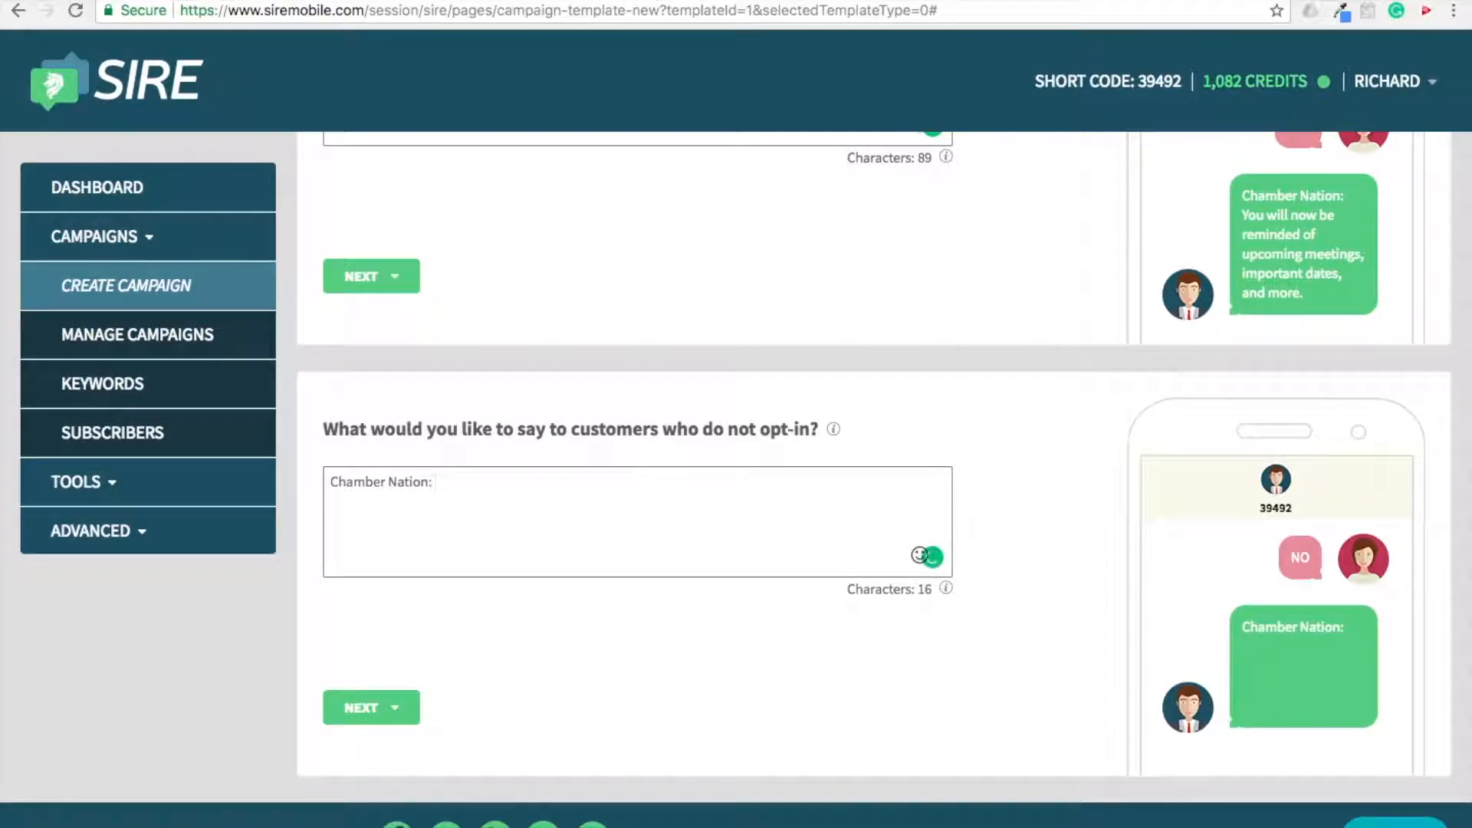
text(Check our website : ChamberNation.com)
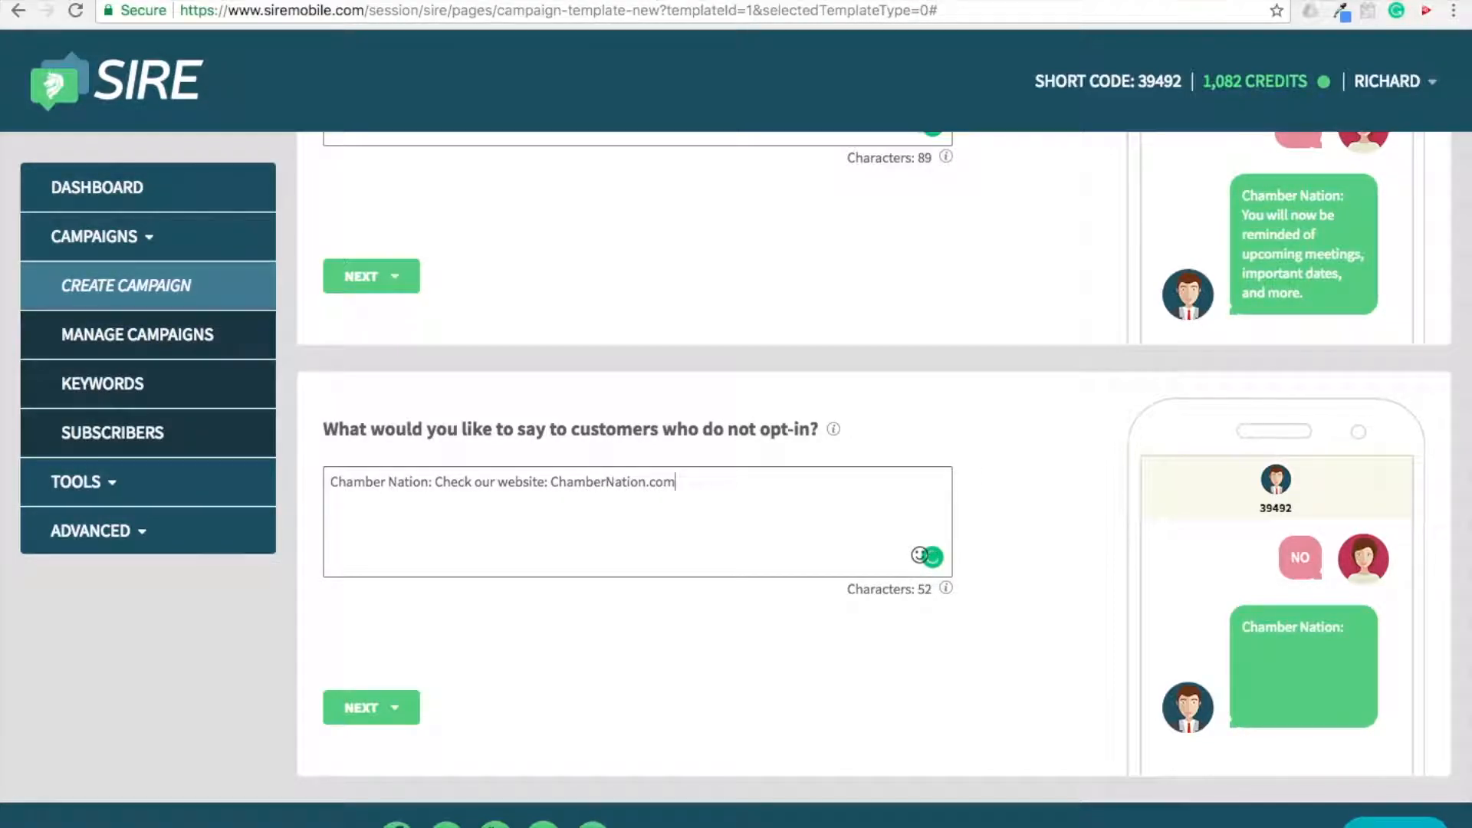
text( for updates.)
click(388, 716)
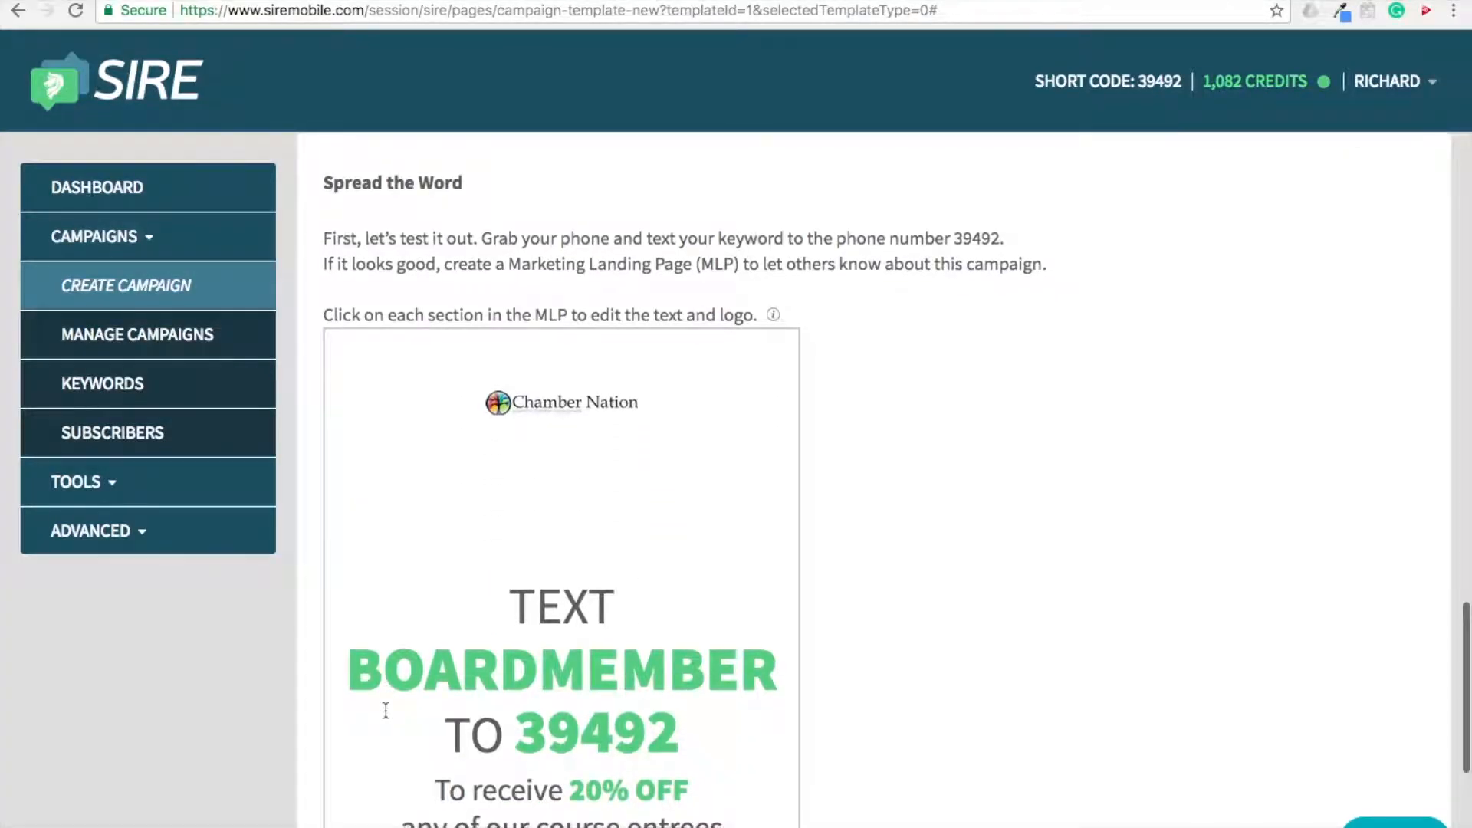
Change the landing page's offer text to "To receive reminders of upcoming meetings, important dates, and more!!" and finish the campaign
scroll(460, 690, down, 3)
scroll(500, 525, down, 1)
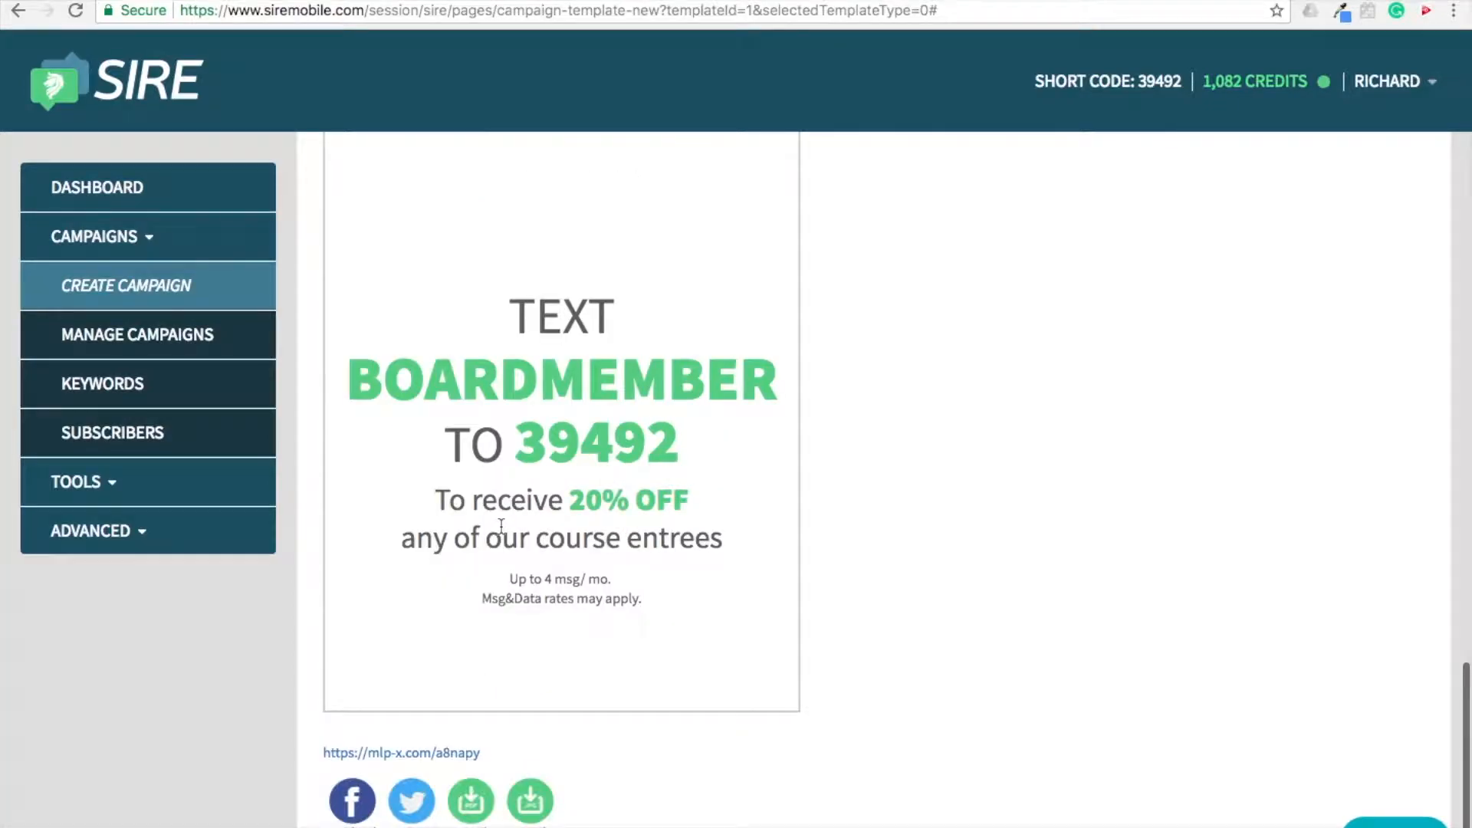
scroll(493, 489, up, 3)
scroll(492, 485, up, 1)
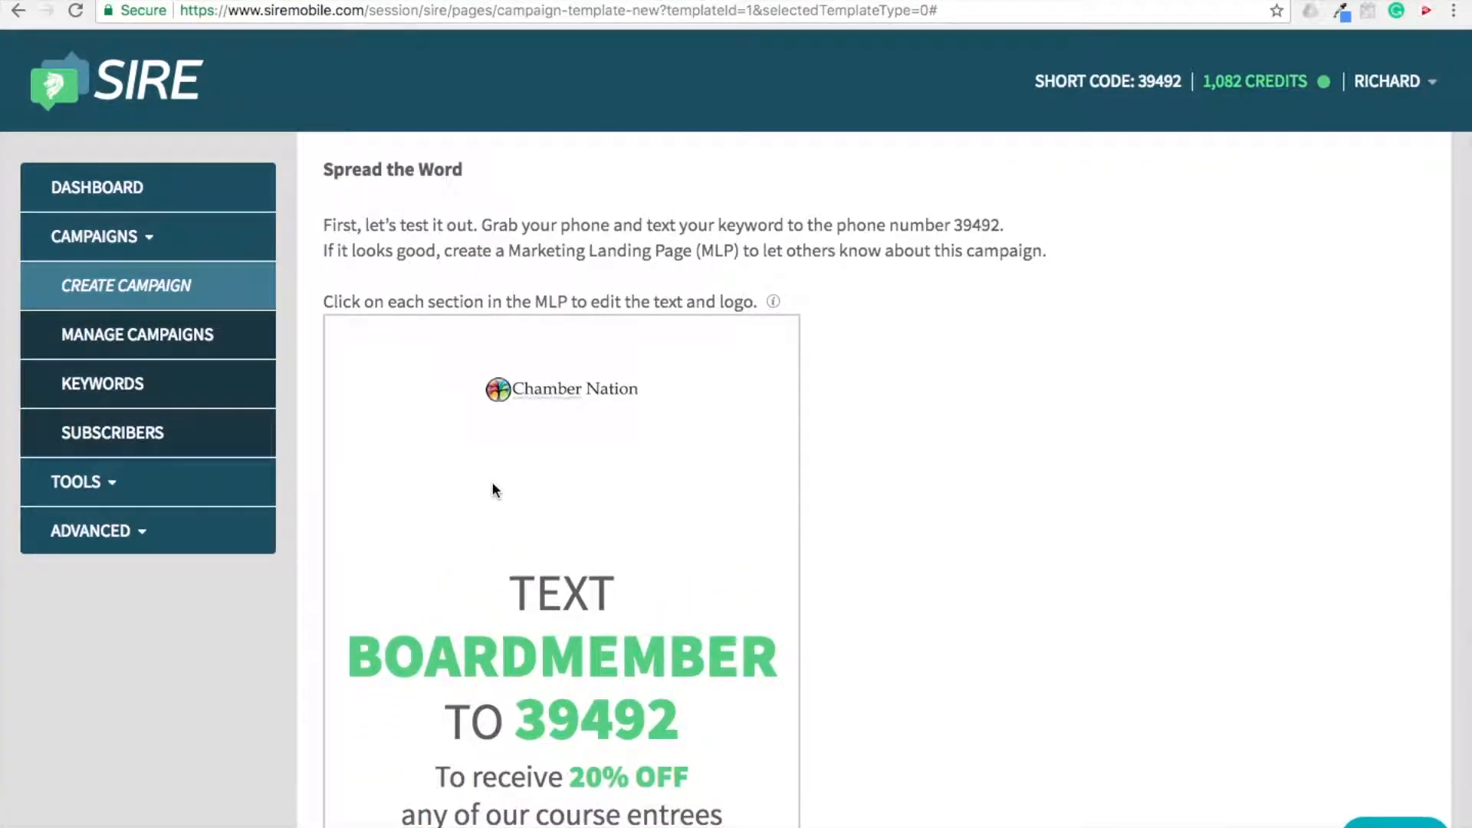
scroll(493, 489, down, 1)
scroll(495, 491, down, 4)
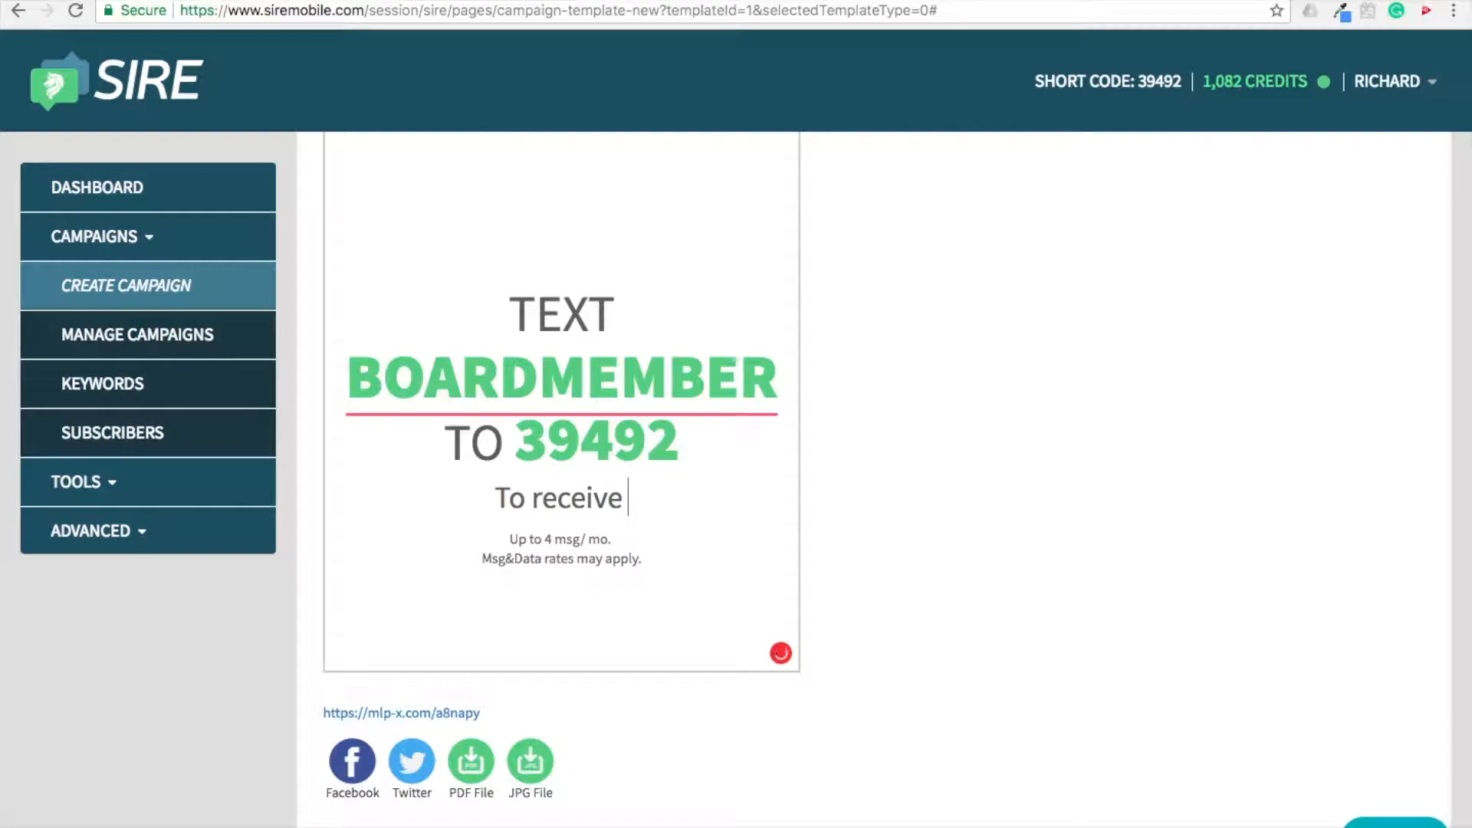
text(re)
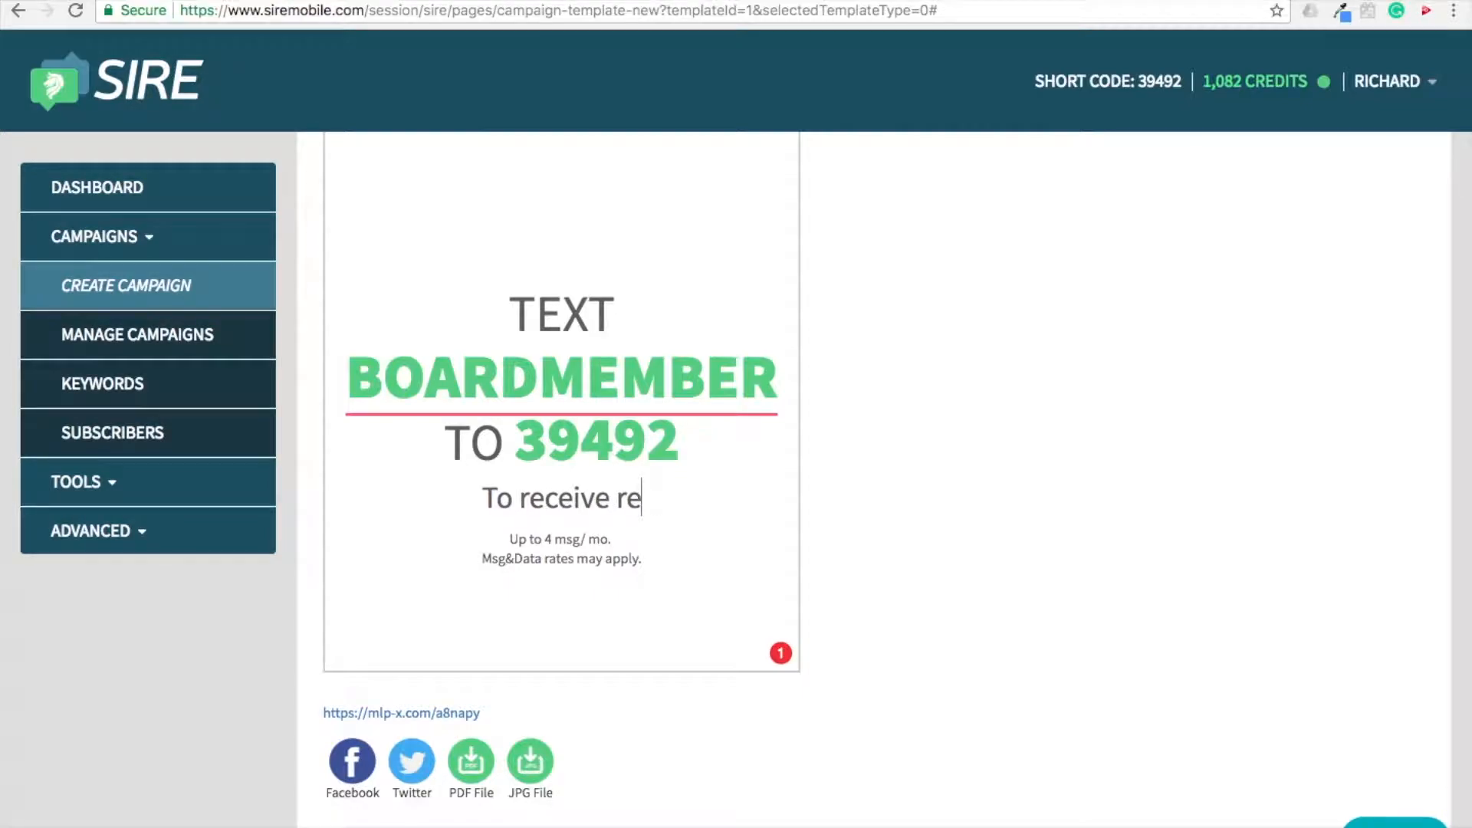
text(minders )
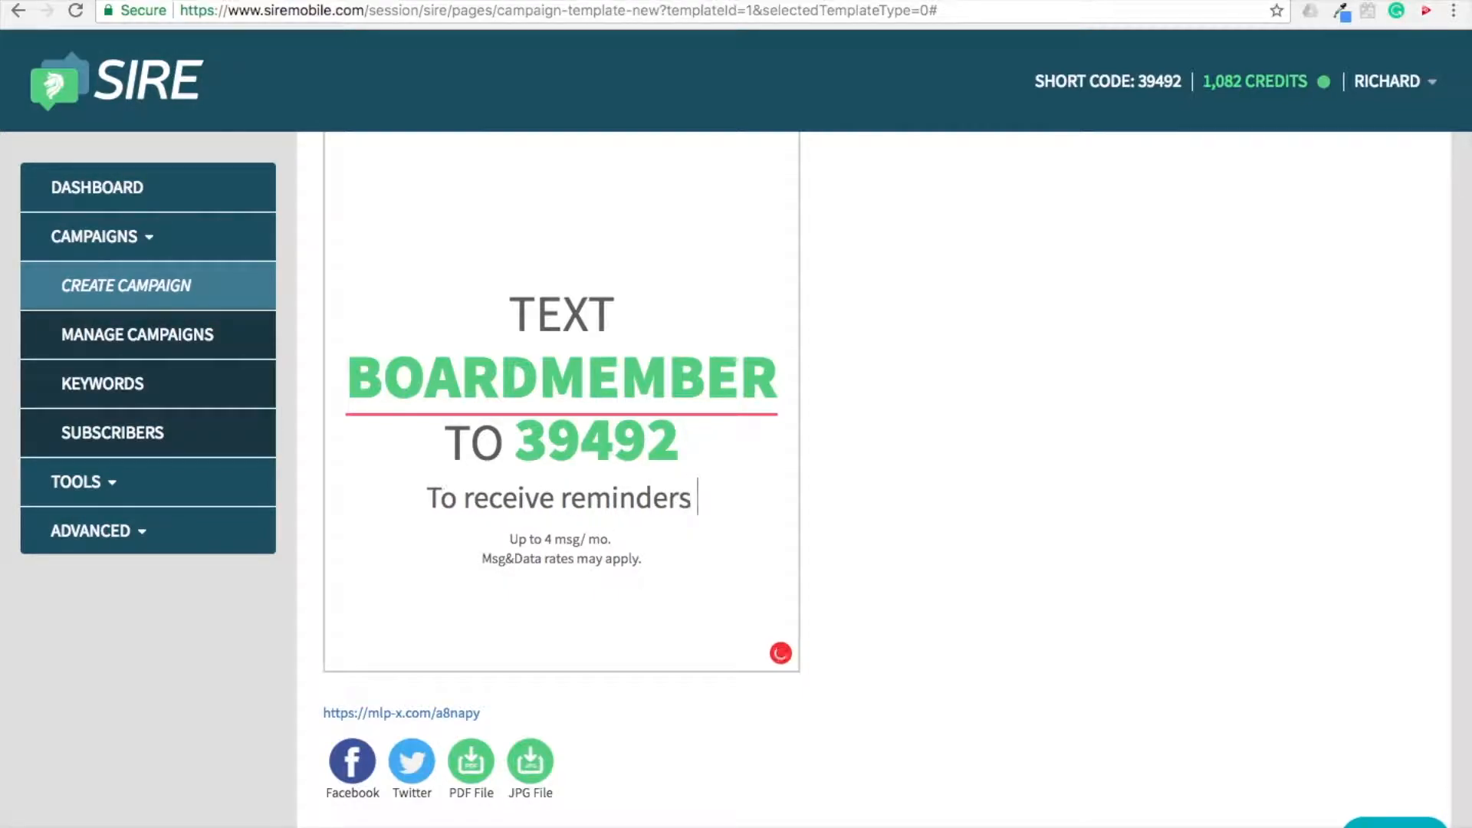
text(of upcom)
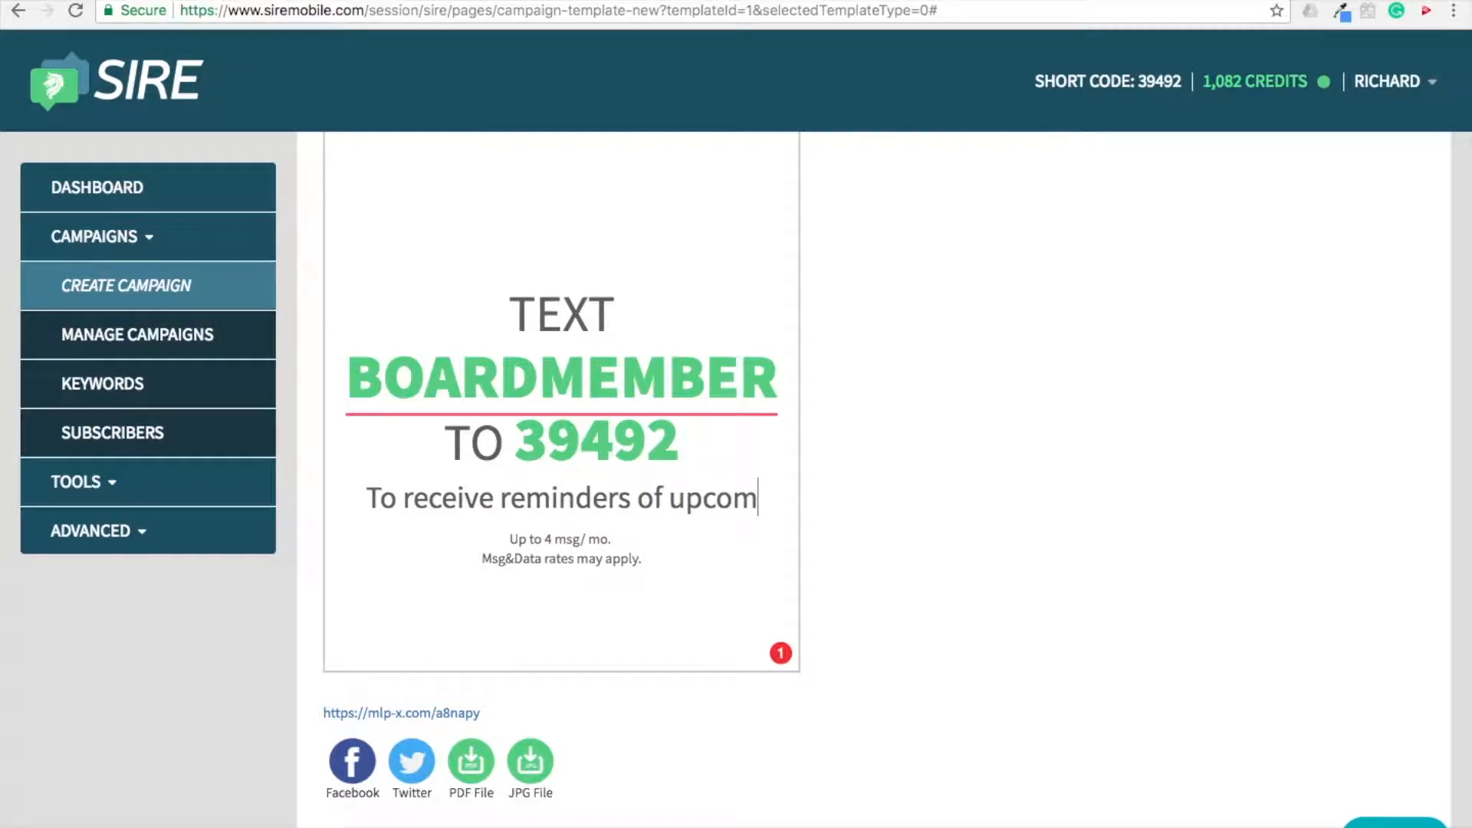
text(ing meet)
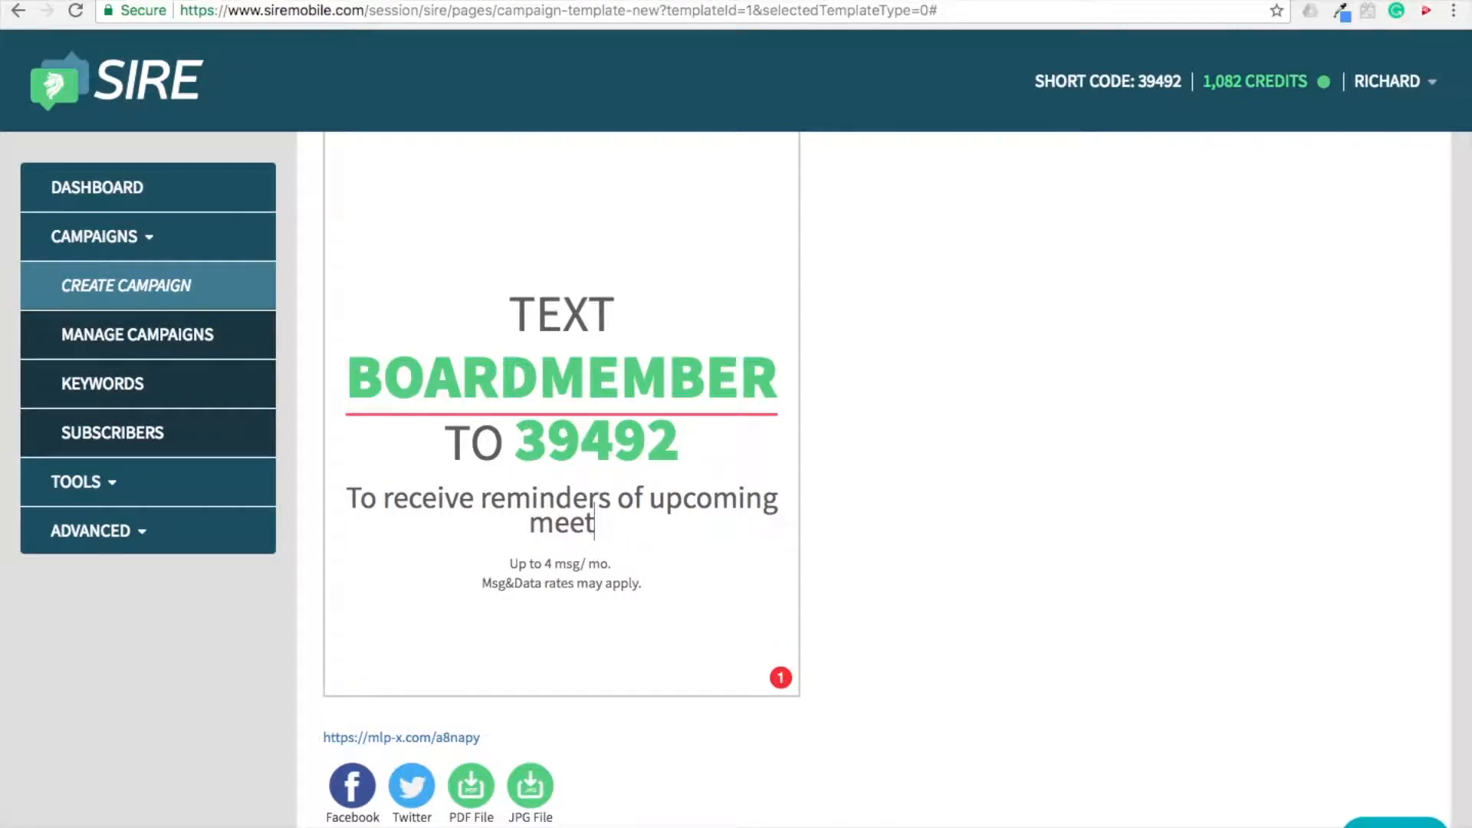
text(ing)
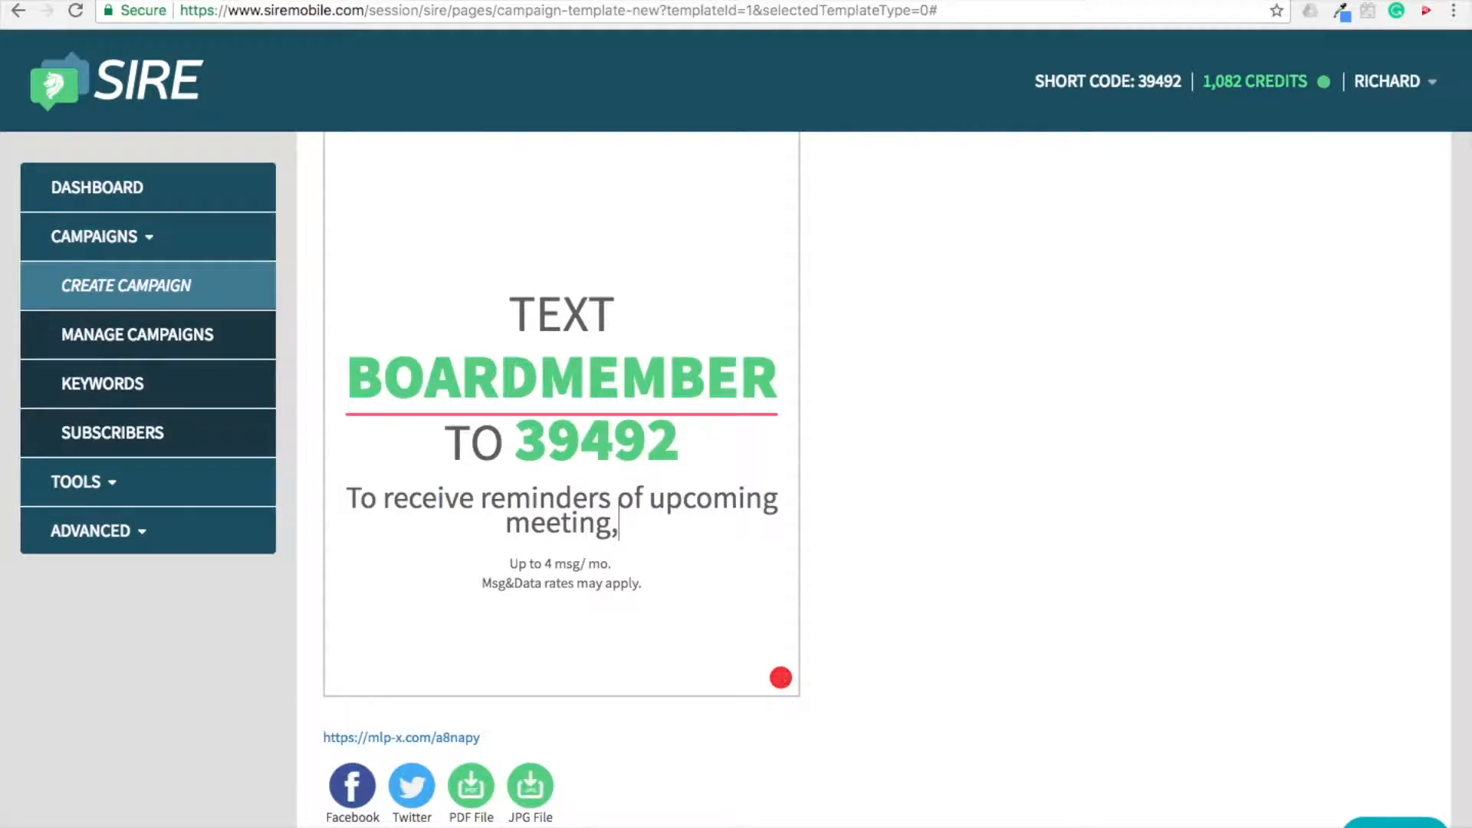
text(s)
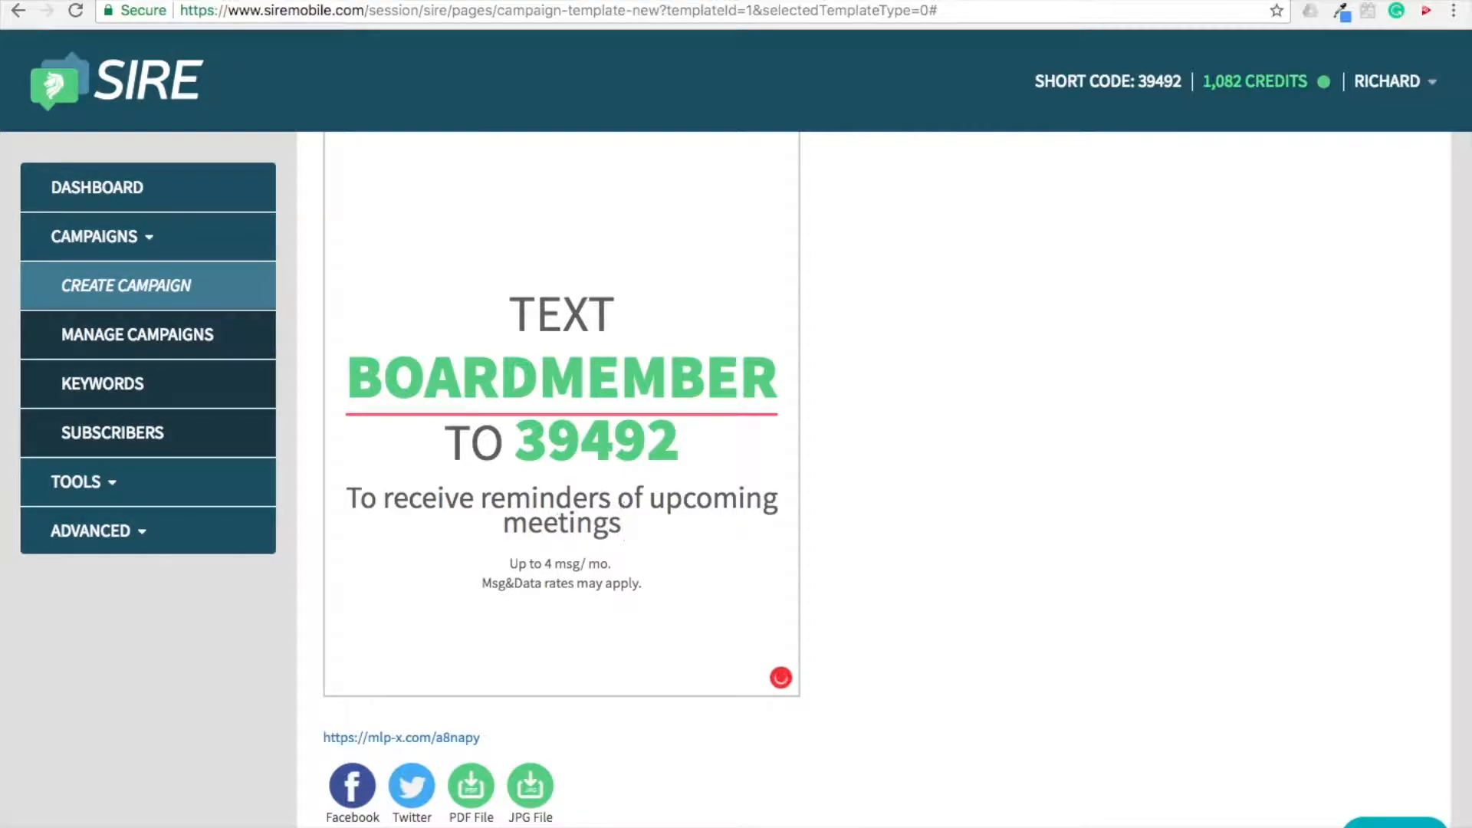
text(, impo)
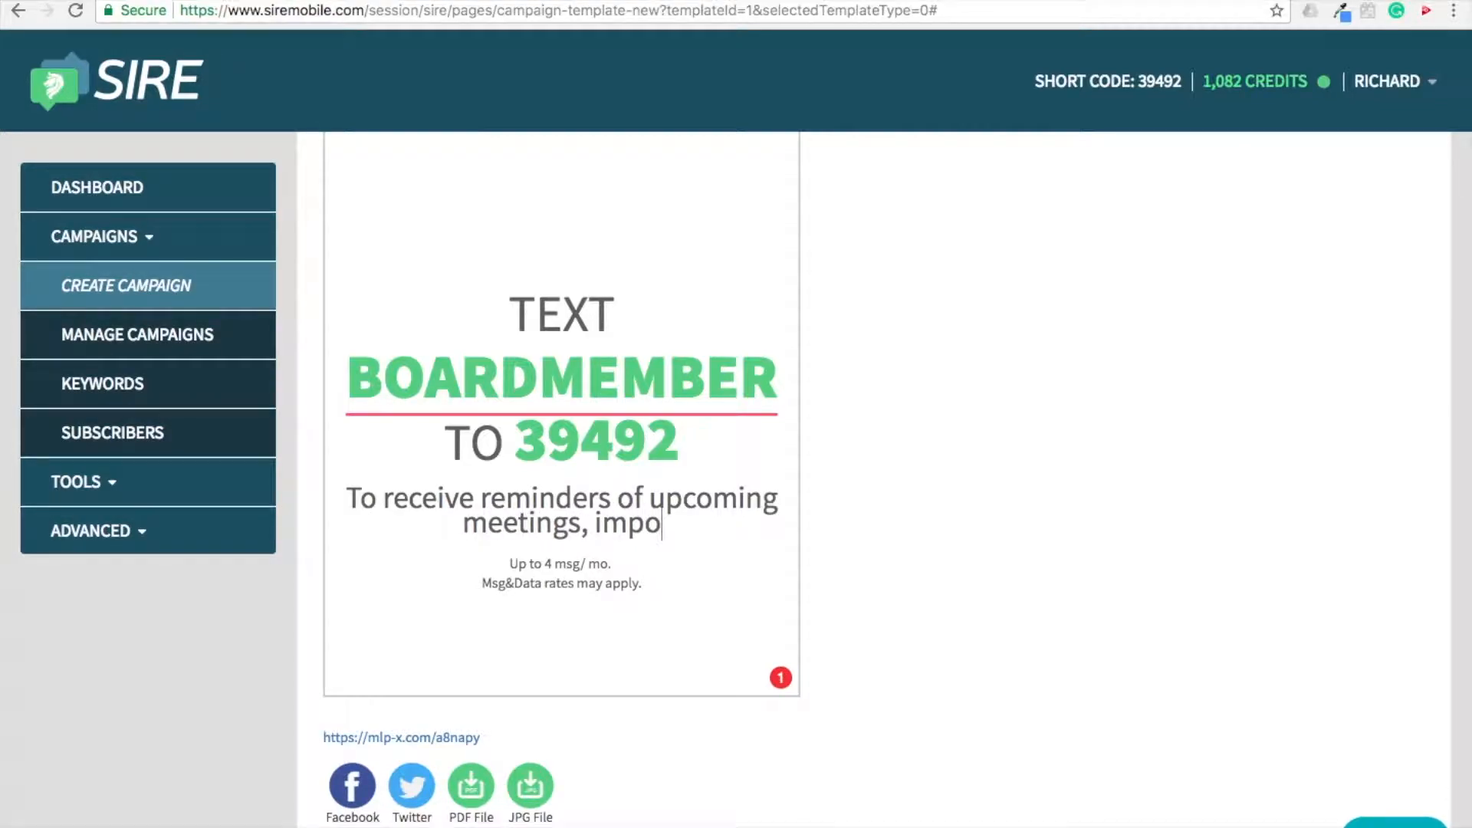
text(rtant d)
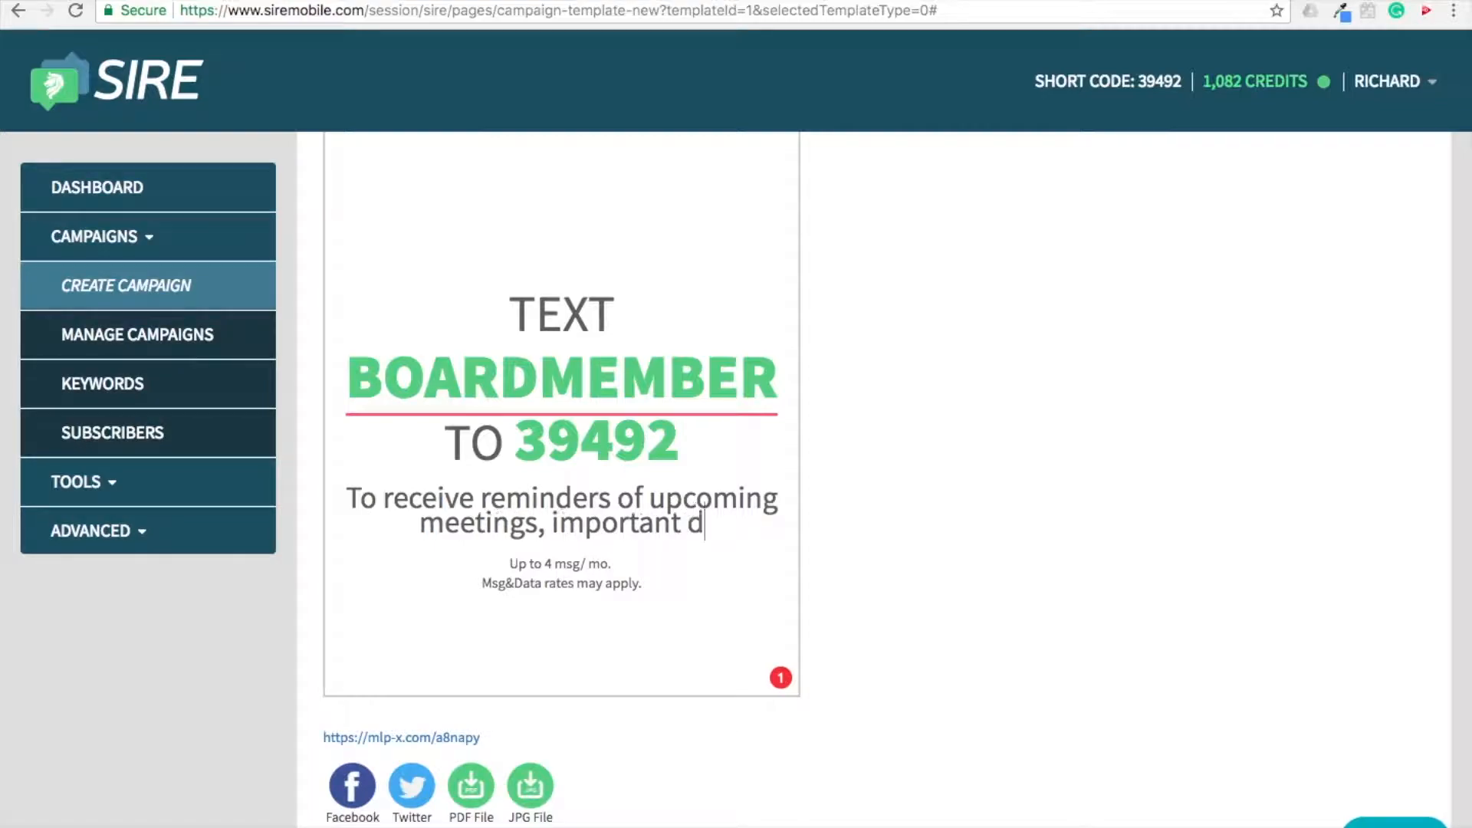
text(ates, and )
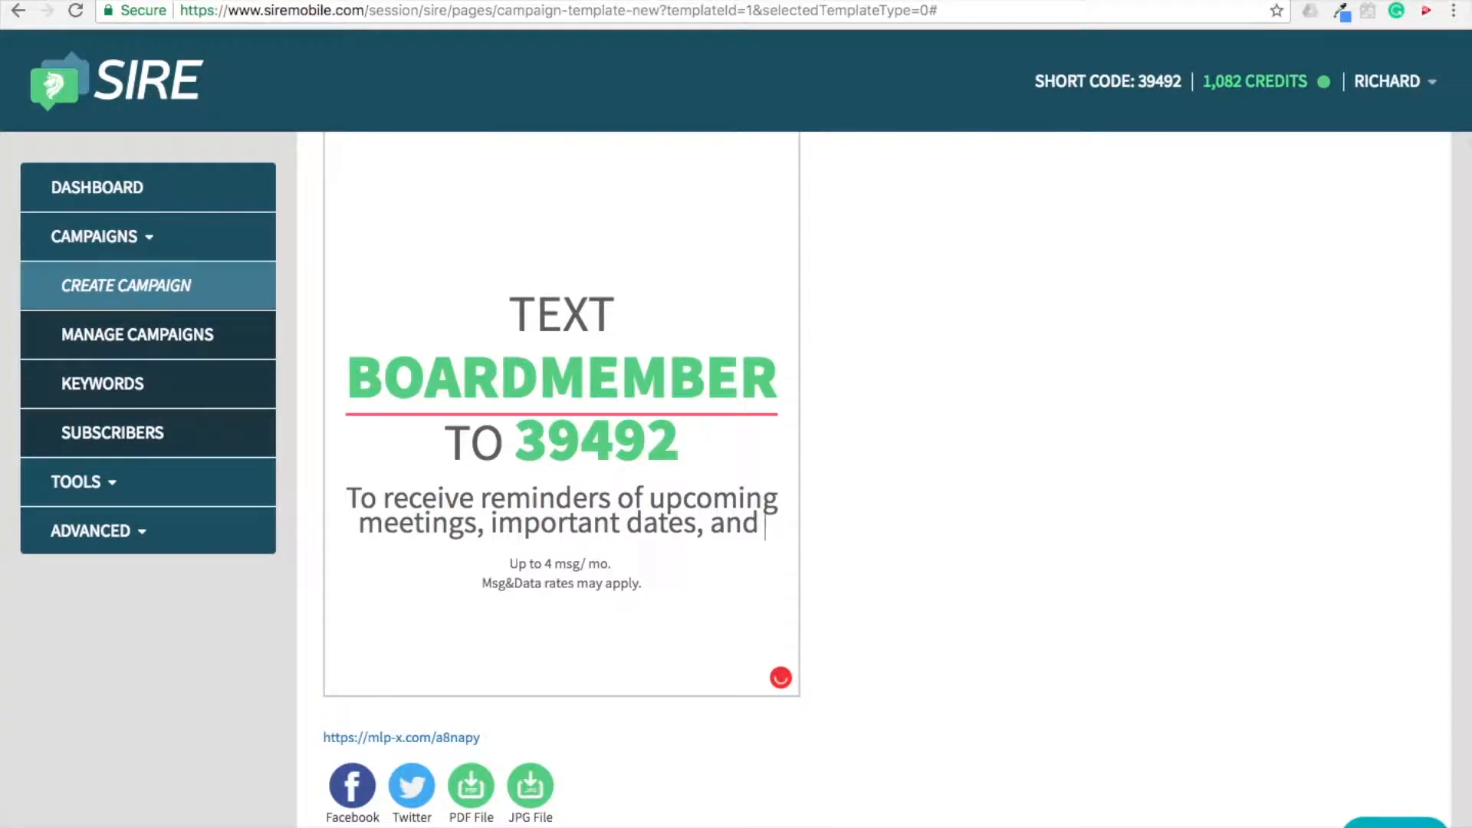
text(more)
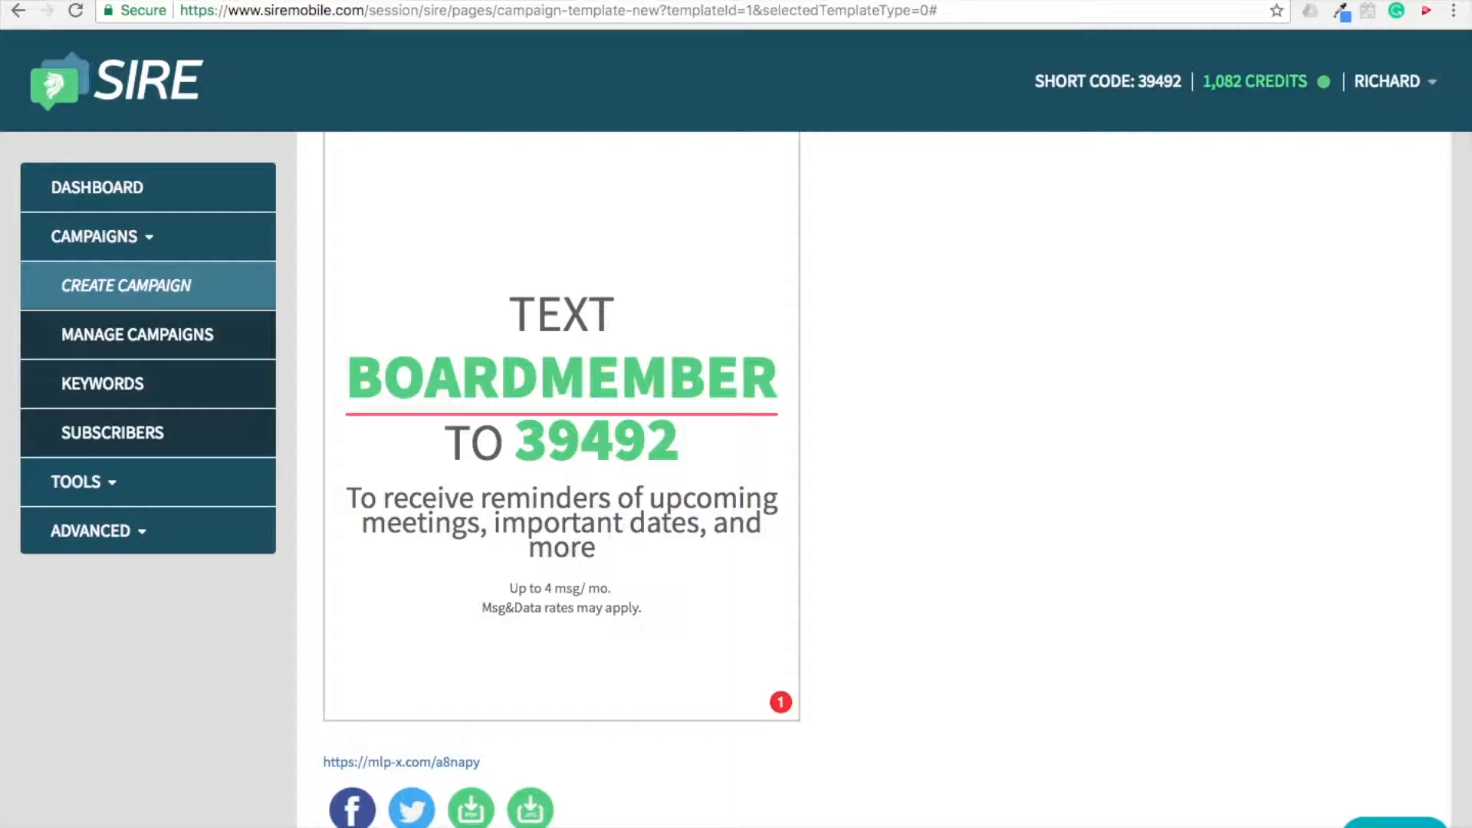
text(!!)
scroll(675, 702, down, 3)
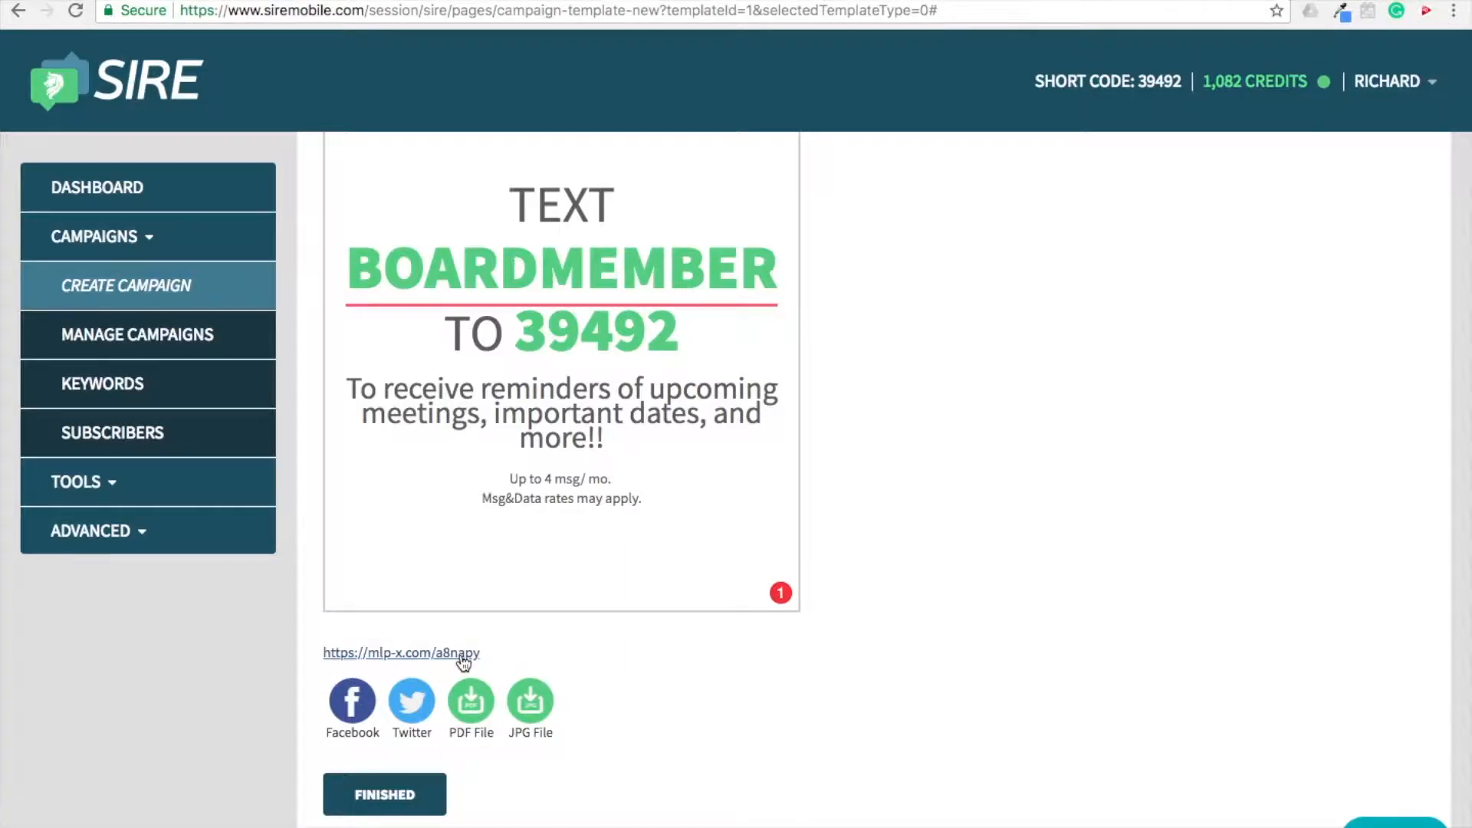
click(418, 796)
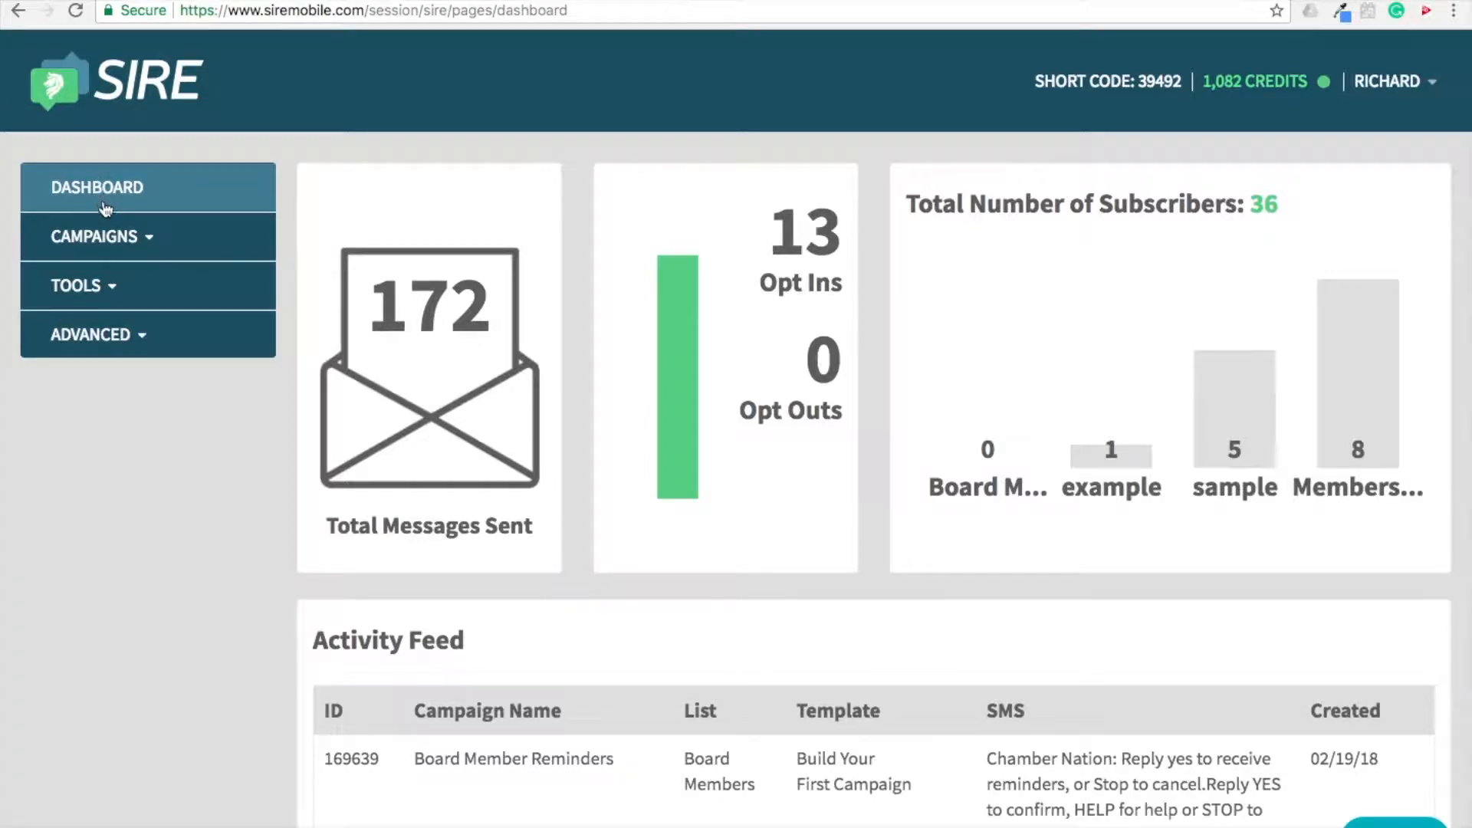
Start creating another campaign, using the Send a Blast type
click(110, 235)
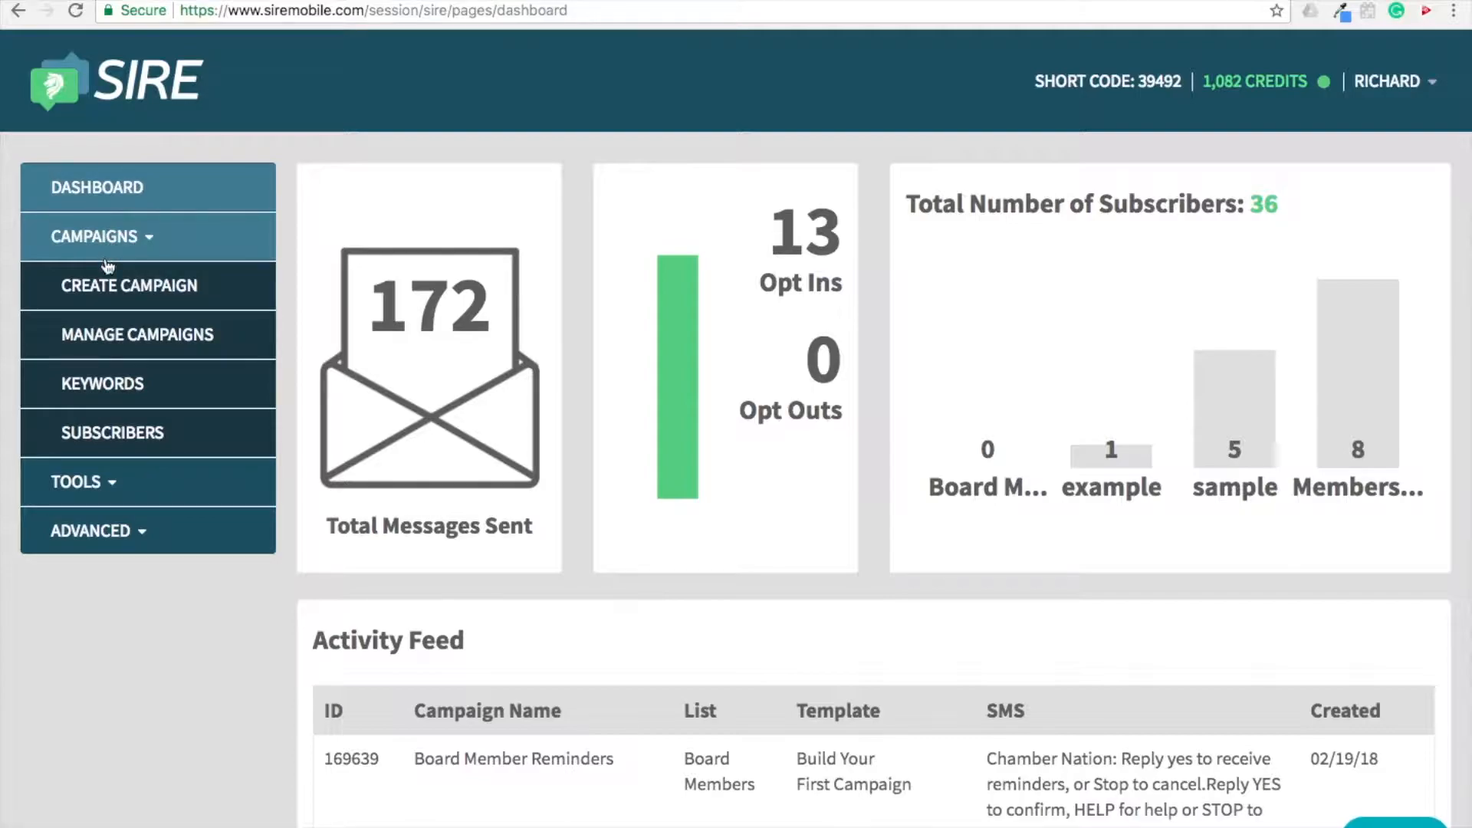
click(213, 301)
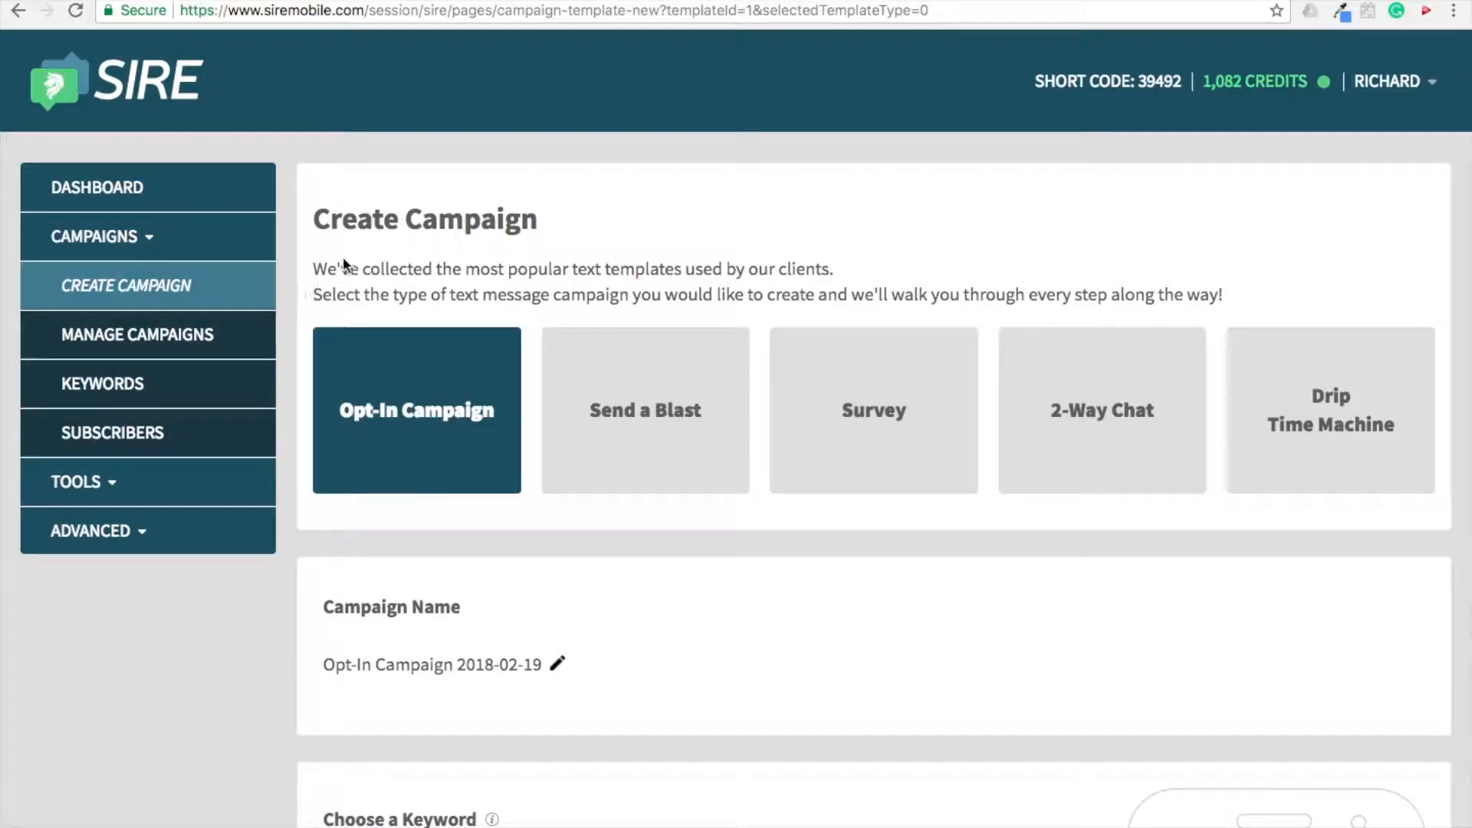
mouse_move(635, 349)
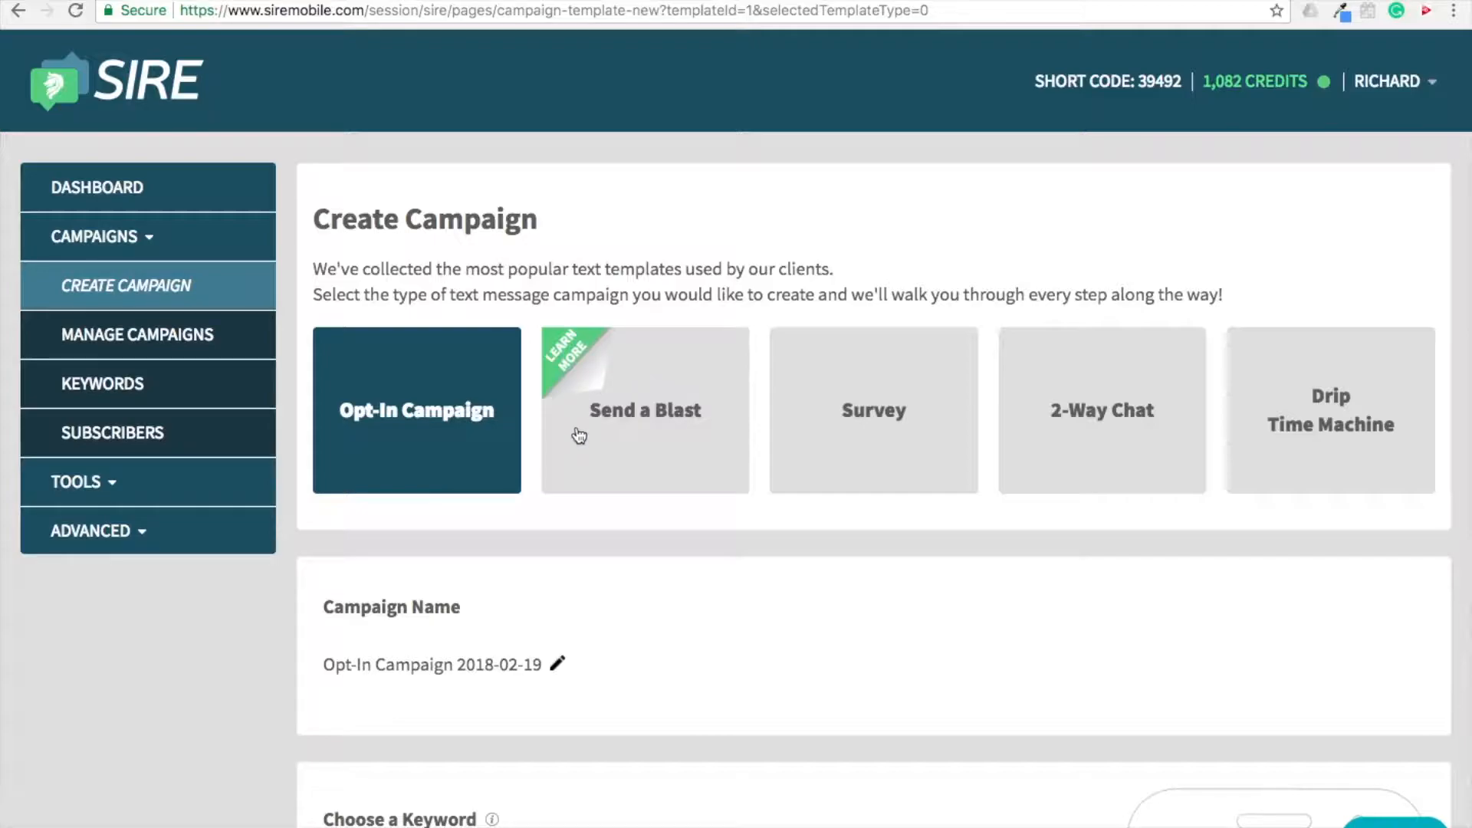
click(646, 445)
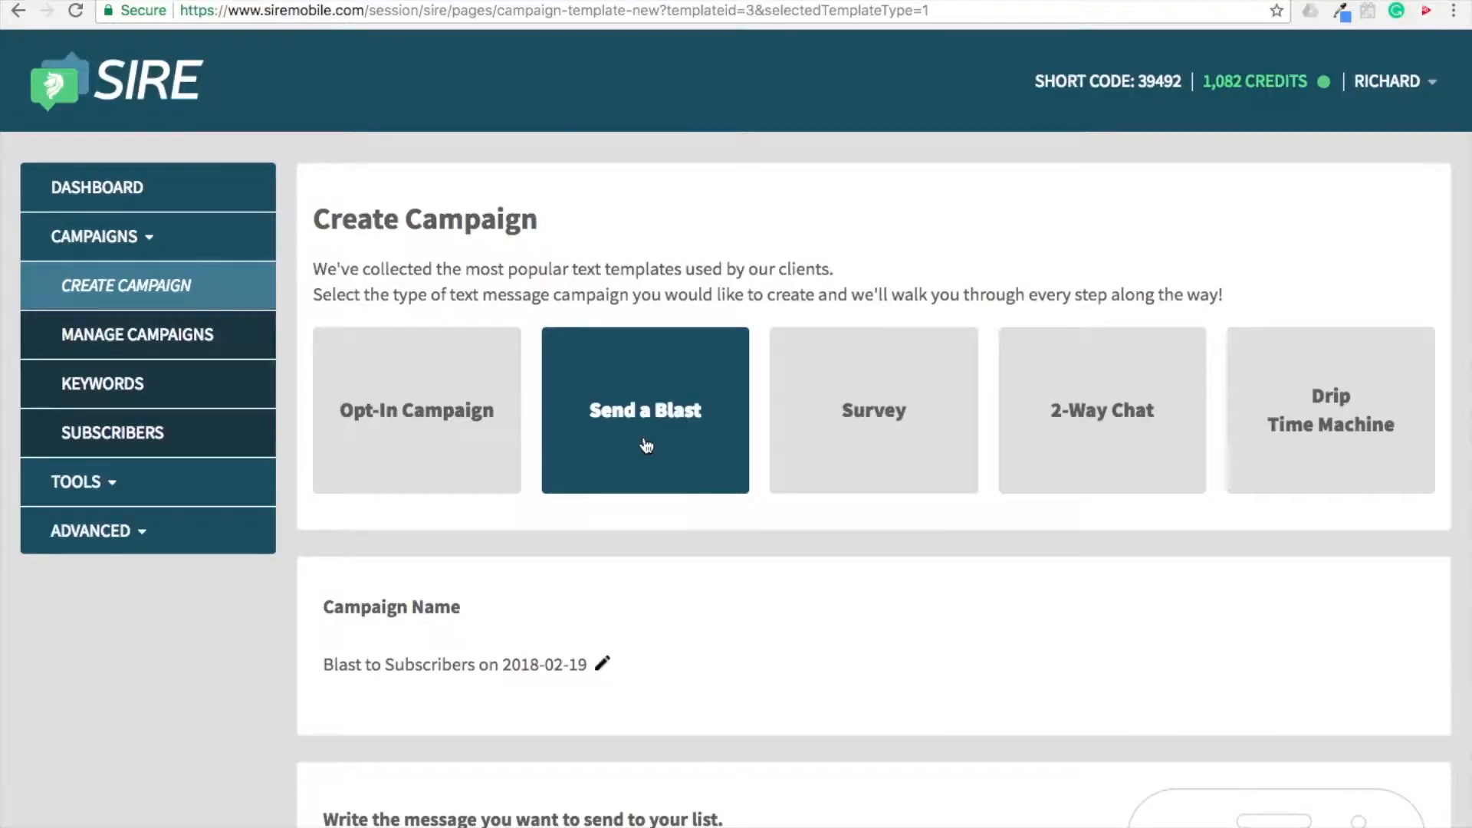
Rename the blast campaign as "Board Member Meetings"
scroll(657, 690, down, 2)
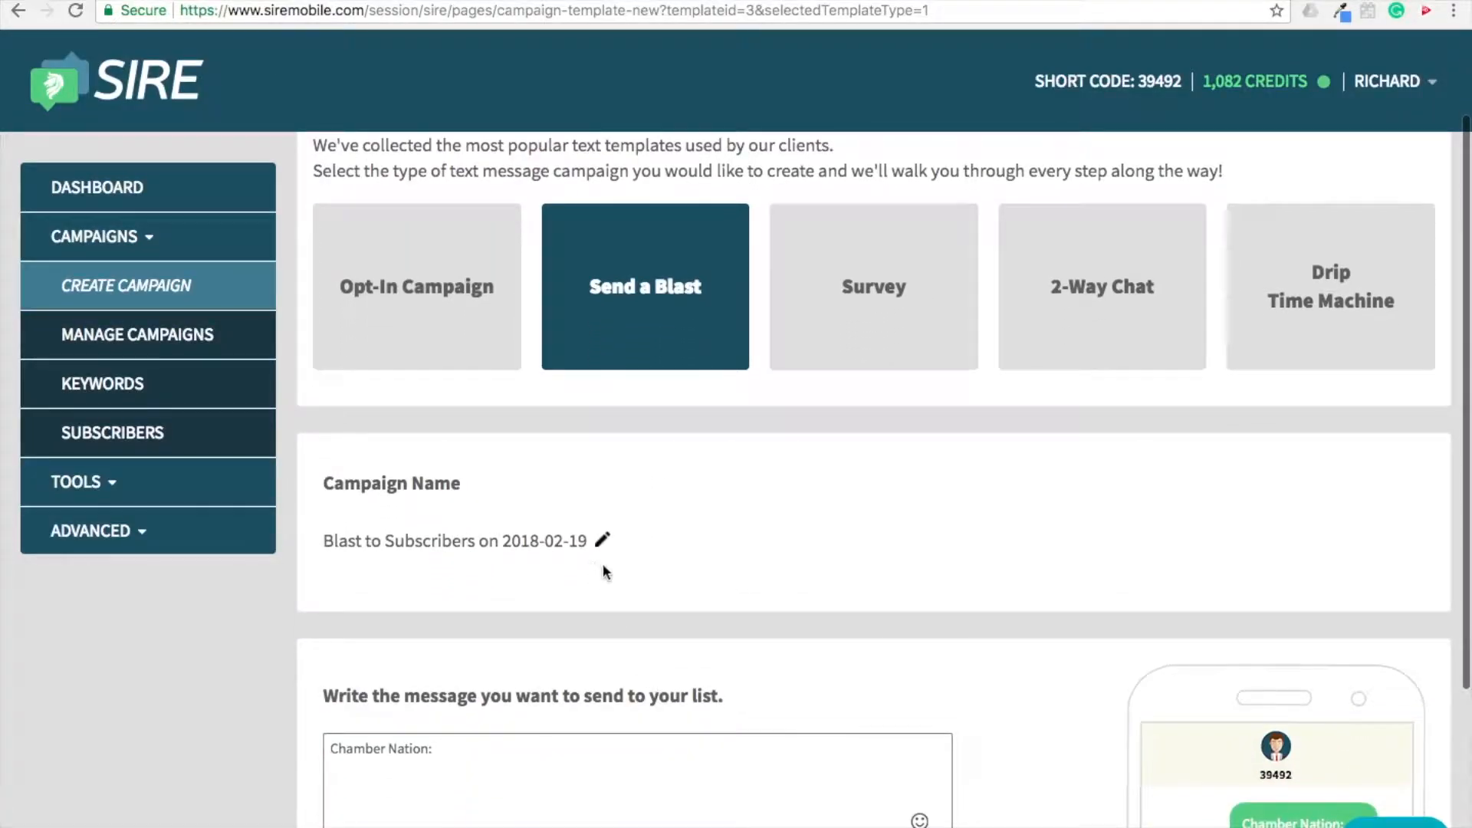
scroll(614, 573, down, 2)
click(602, 443)
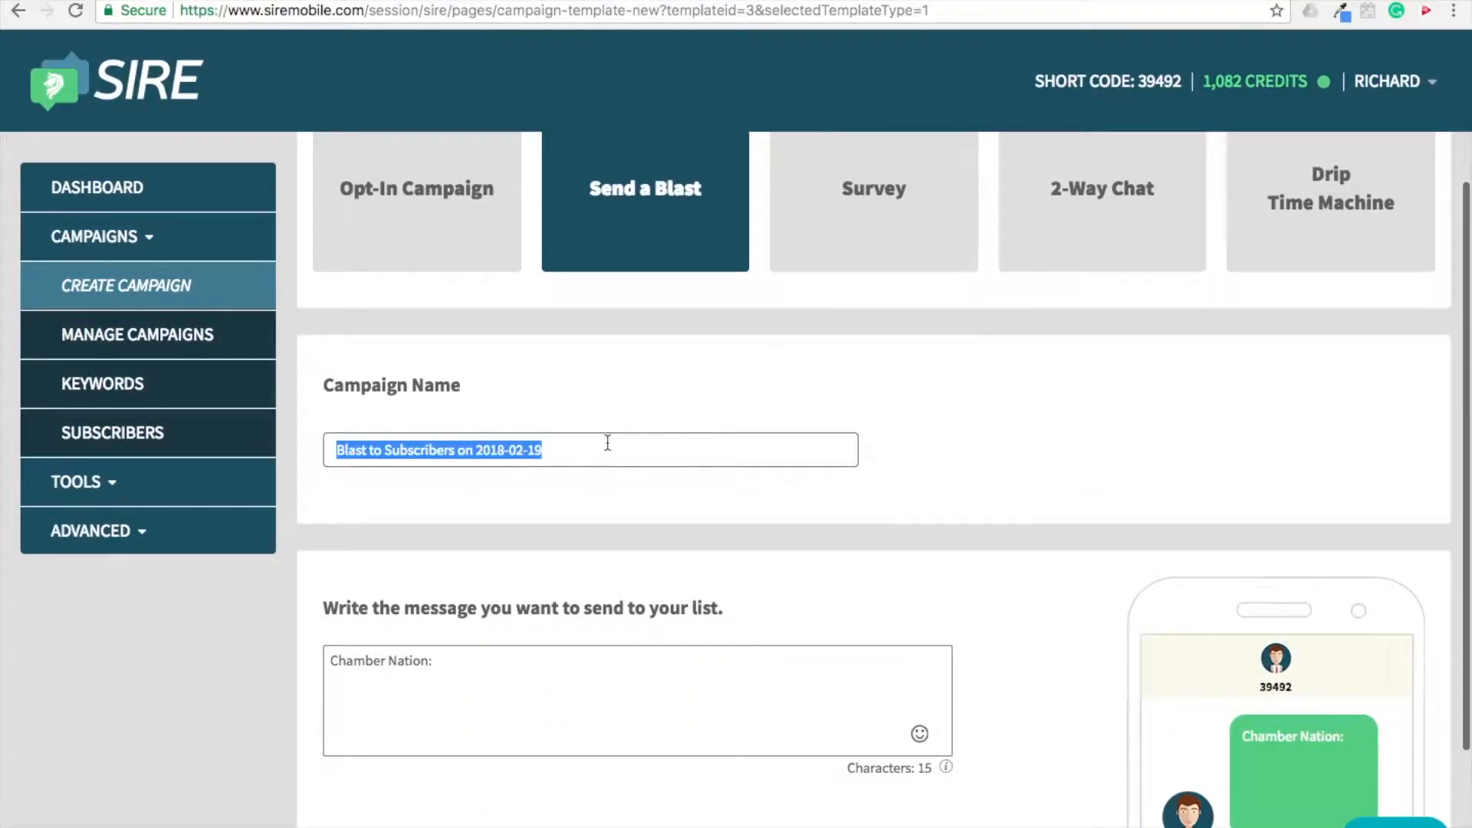
text(Board)
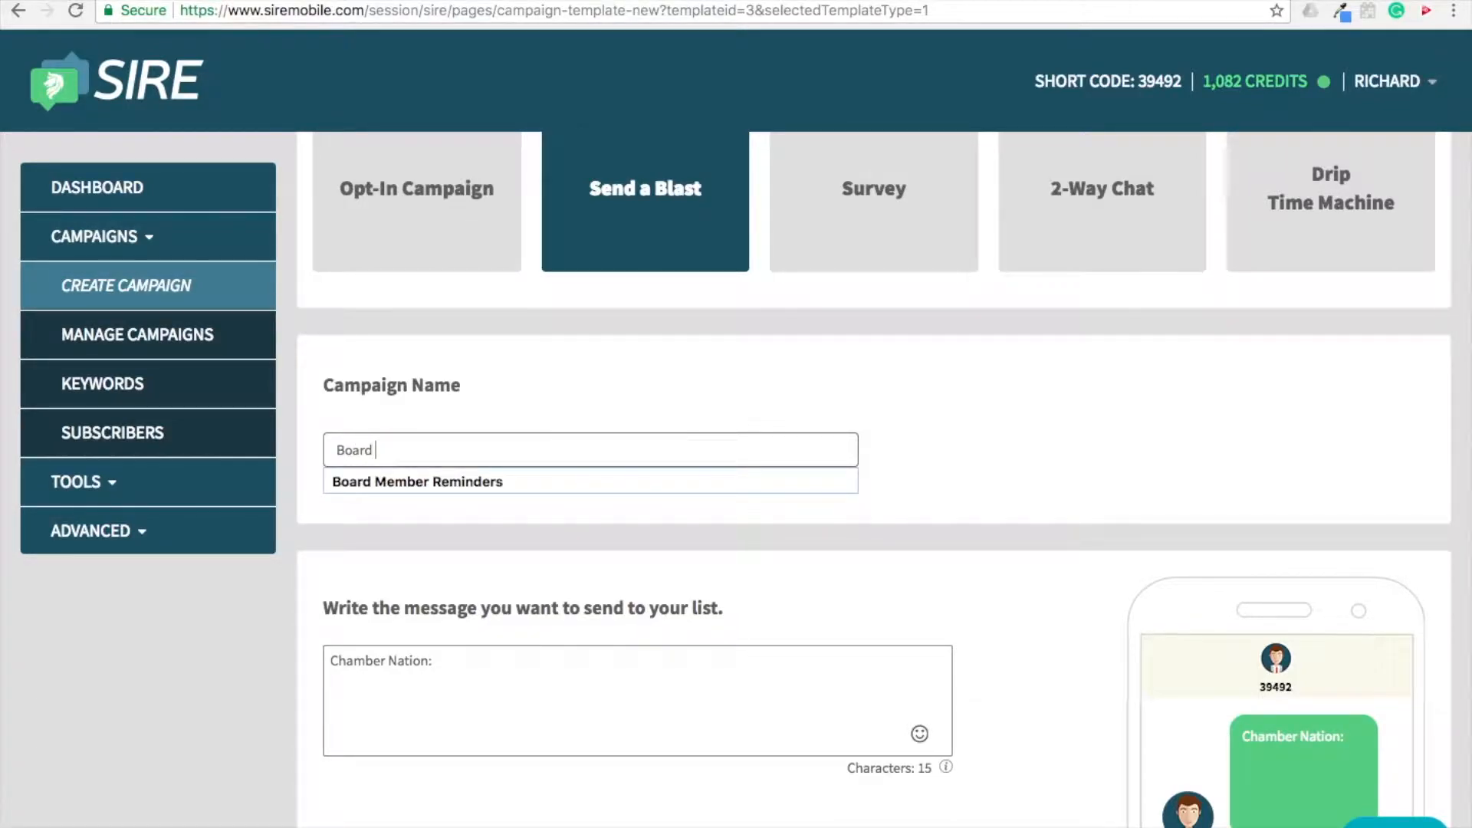
text( Member Me)
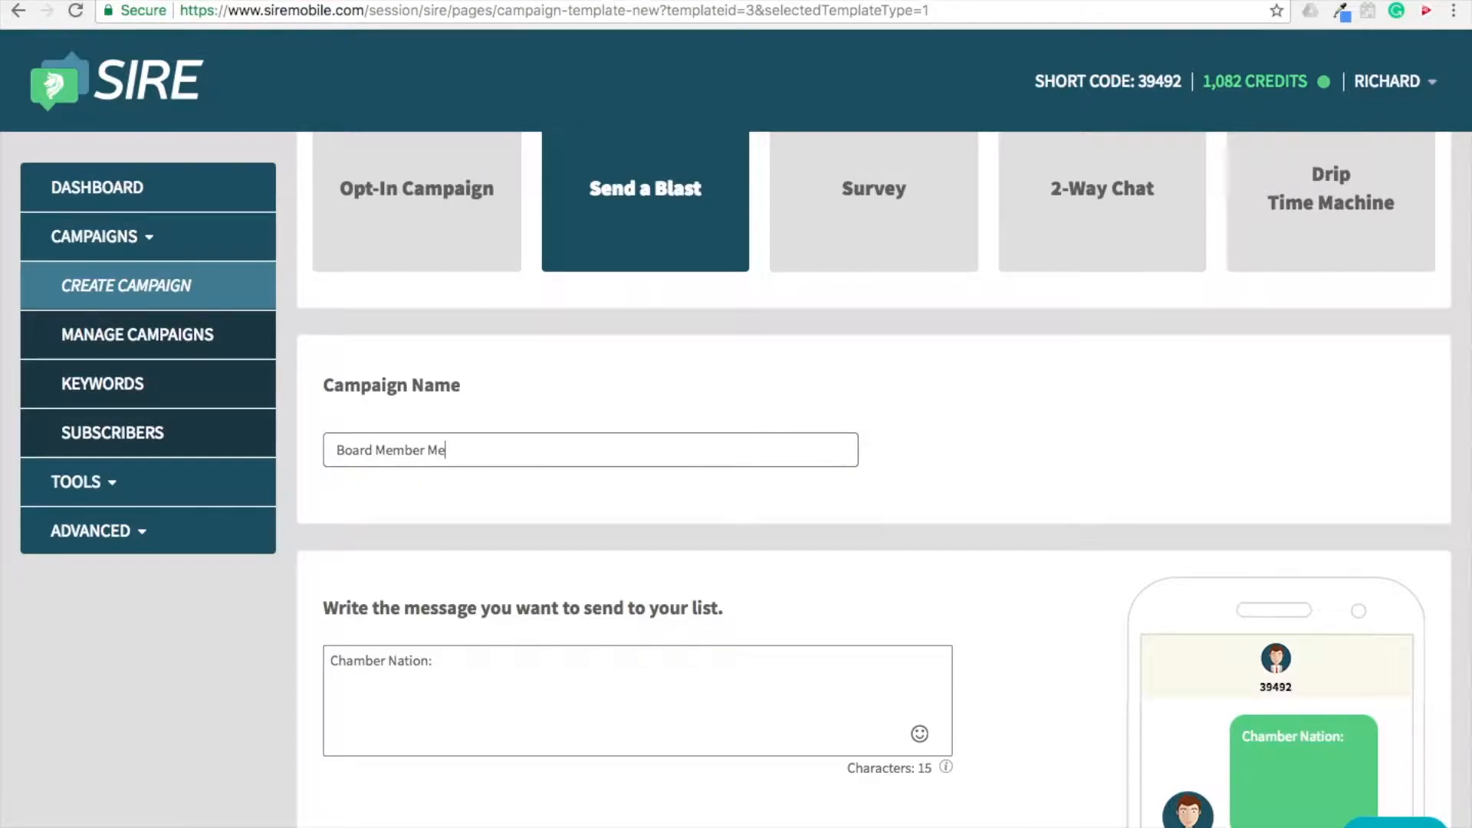
text(etings)
Complete the blast message after "Chamber Nation:" with "Our next board meeting is March 1, 2018 at the town hall." and continue
scroll(635, 652, down, 2)
click(601, 601)
scroll(601, 599, down, 2)
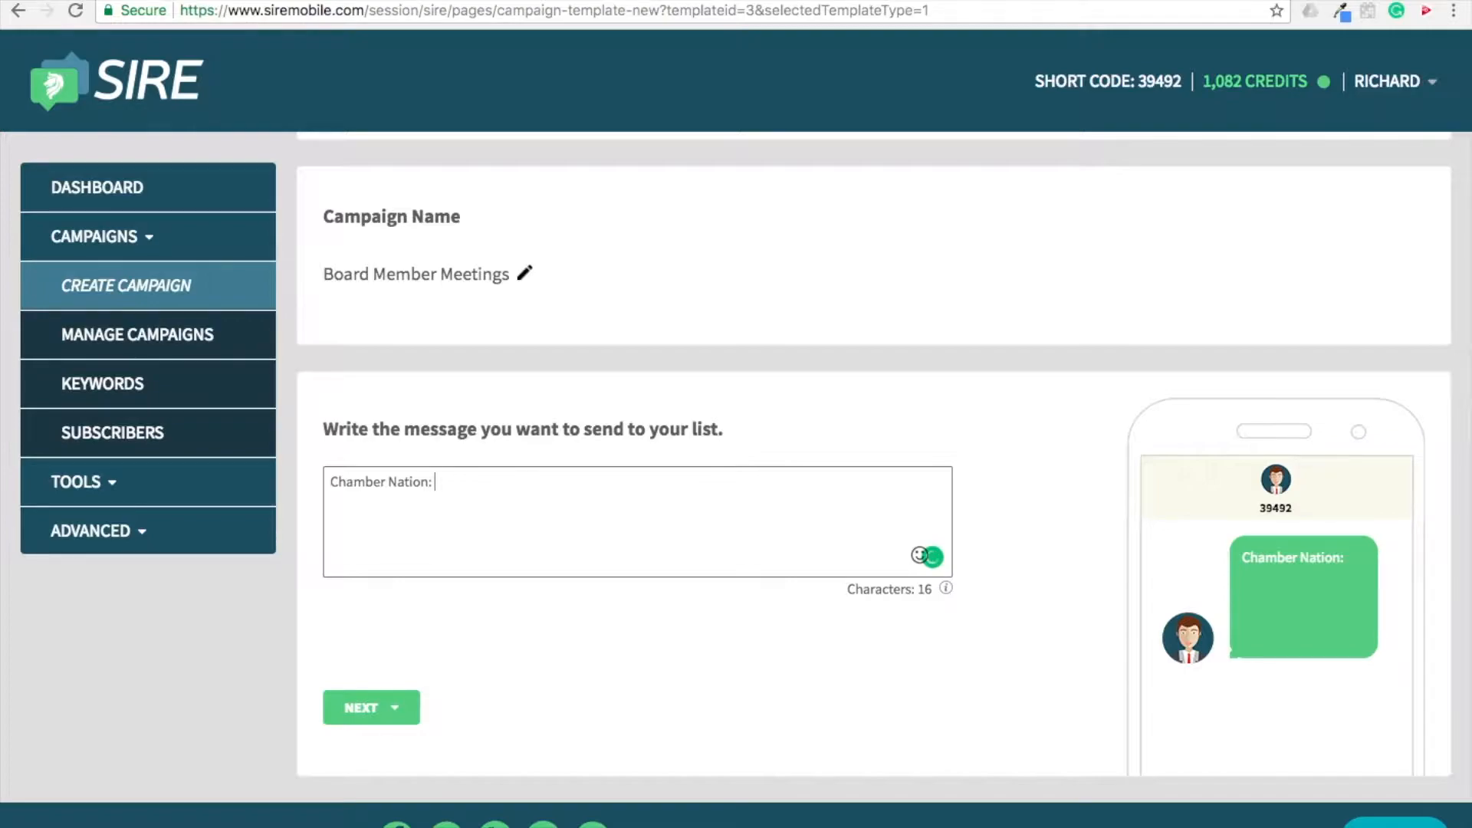
text(Our next board meeting is)
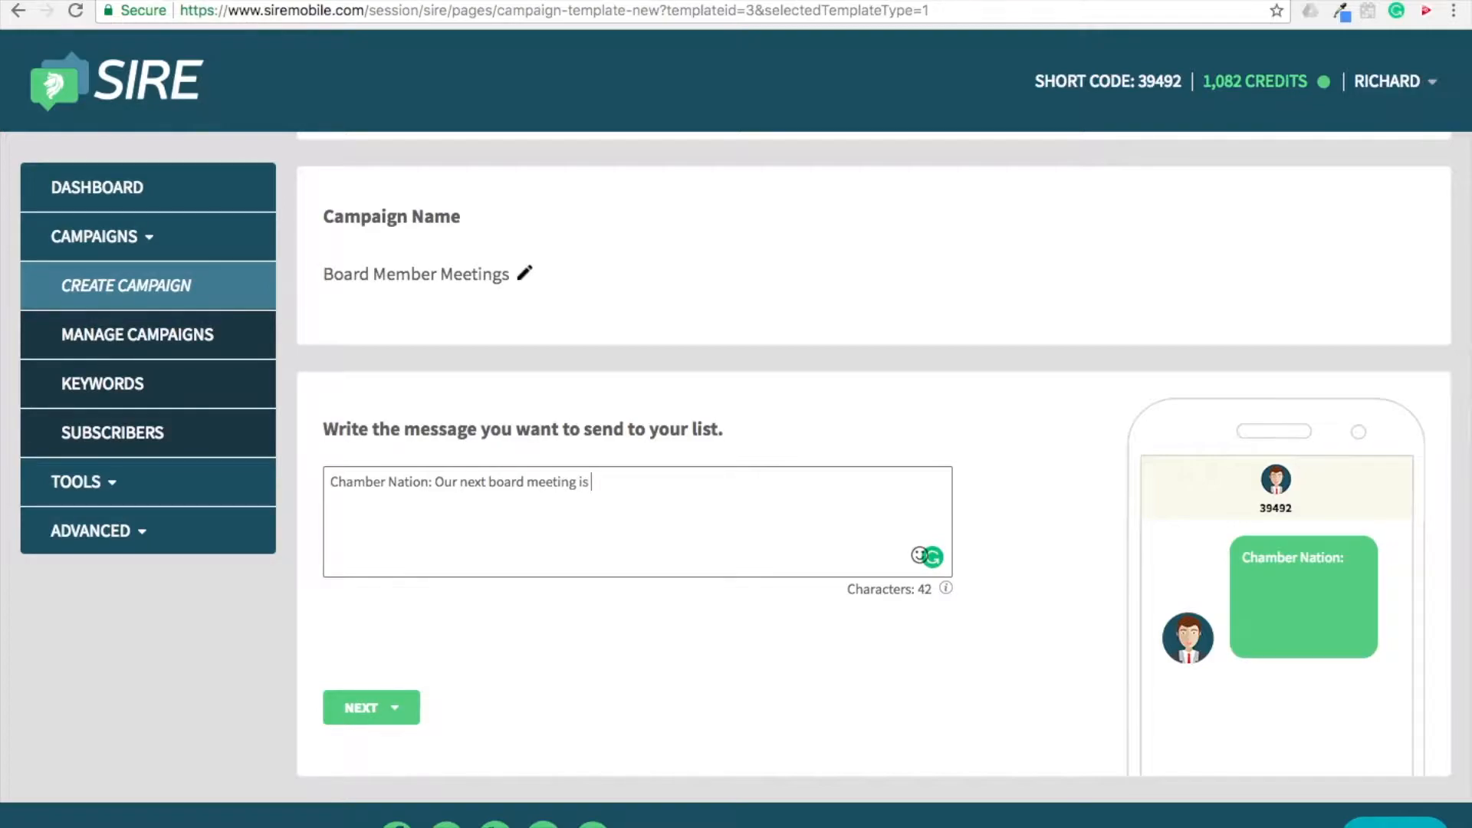
text( March 1, 2018 at the)
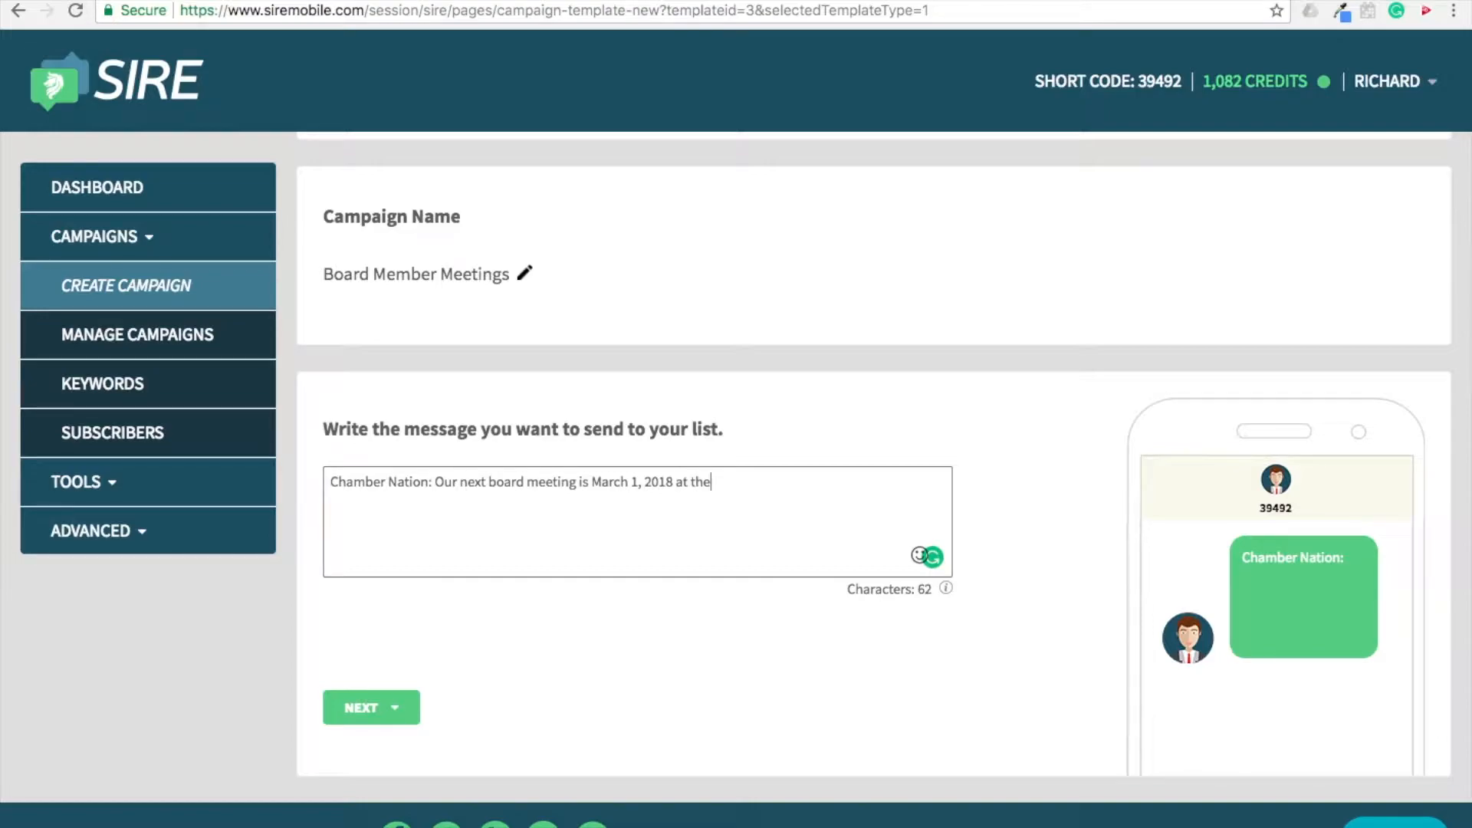
text( town hall.)
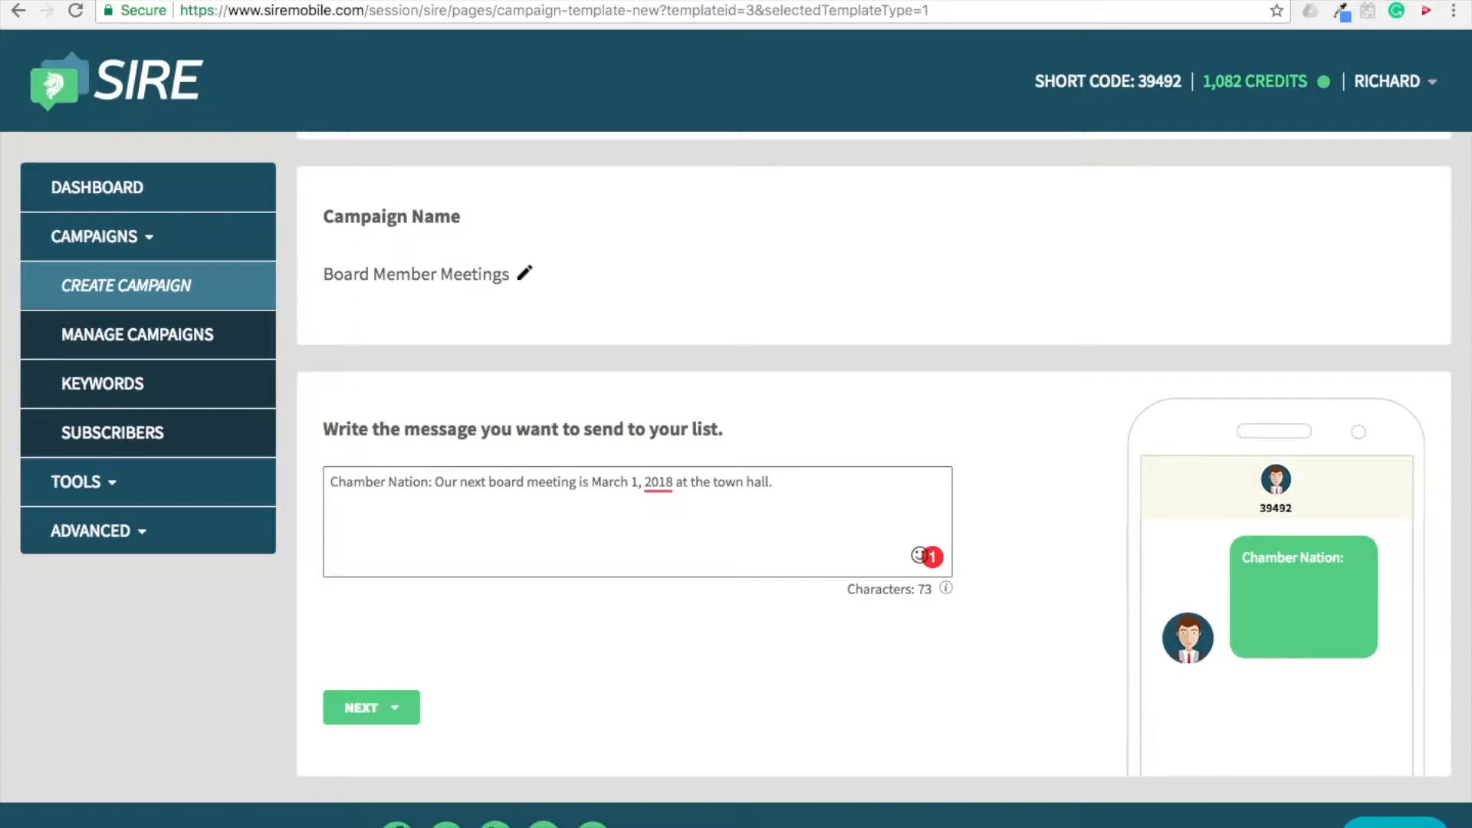
click(360, 718)
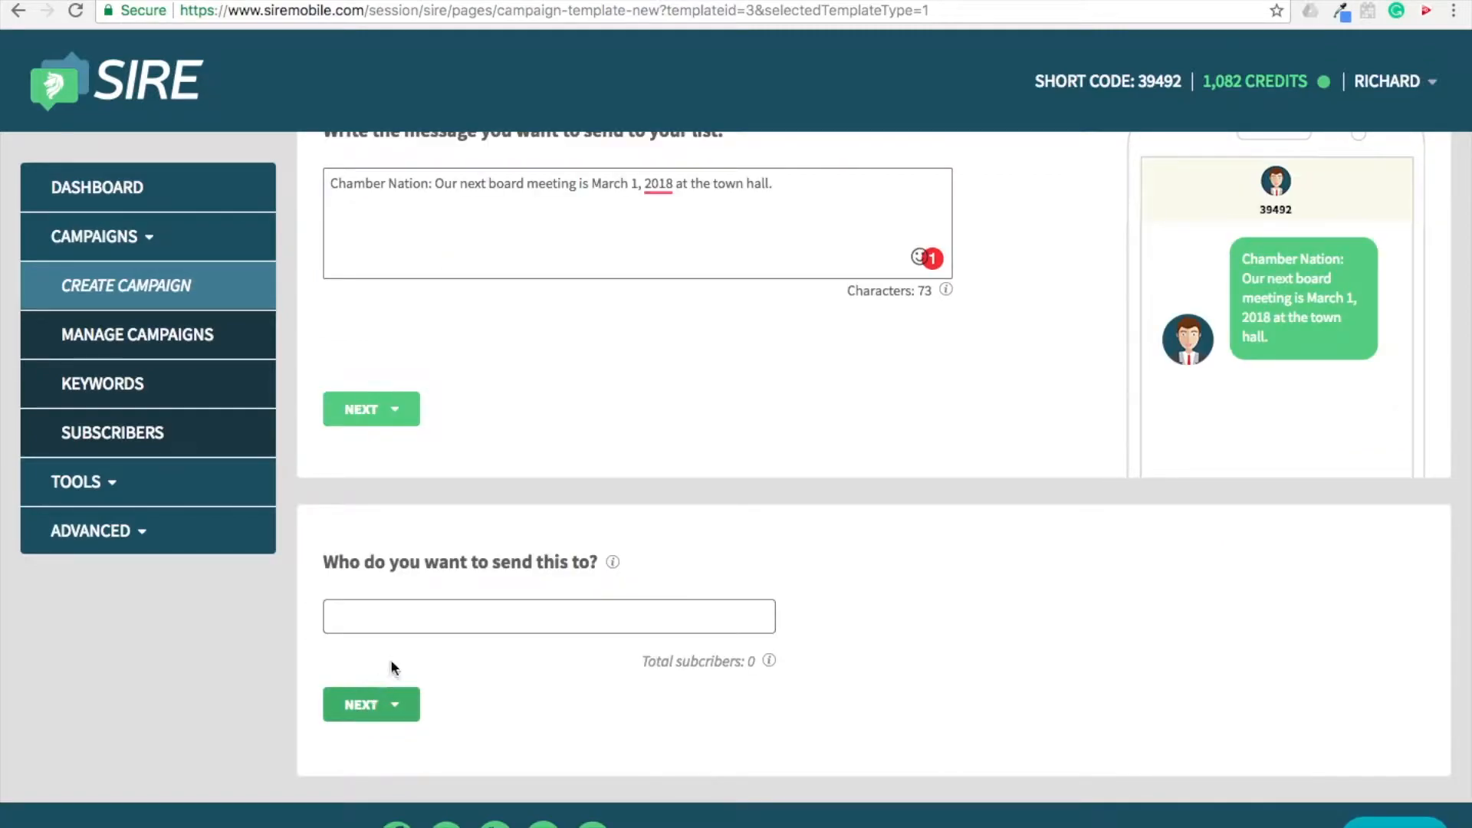
Choose the Board Members subscriber list as the blast's recipients and continue to the send confirmation
click(472, 618)
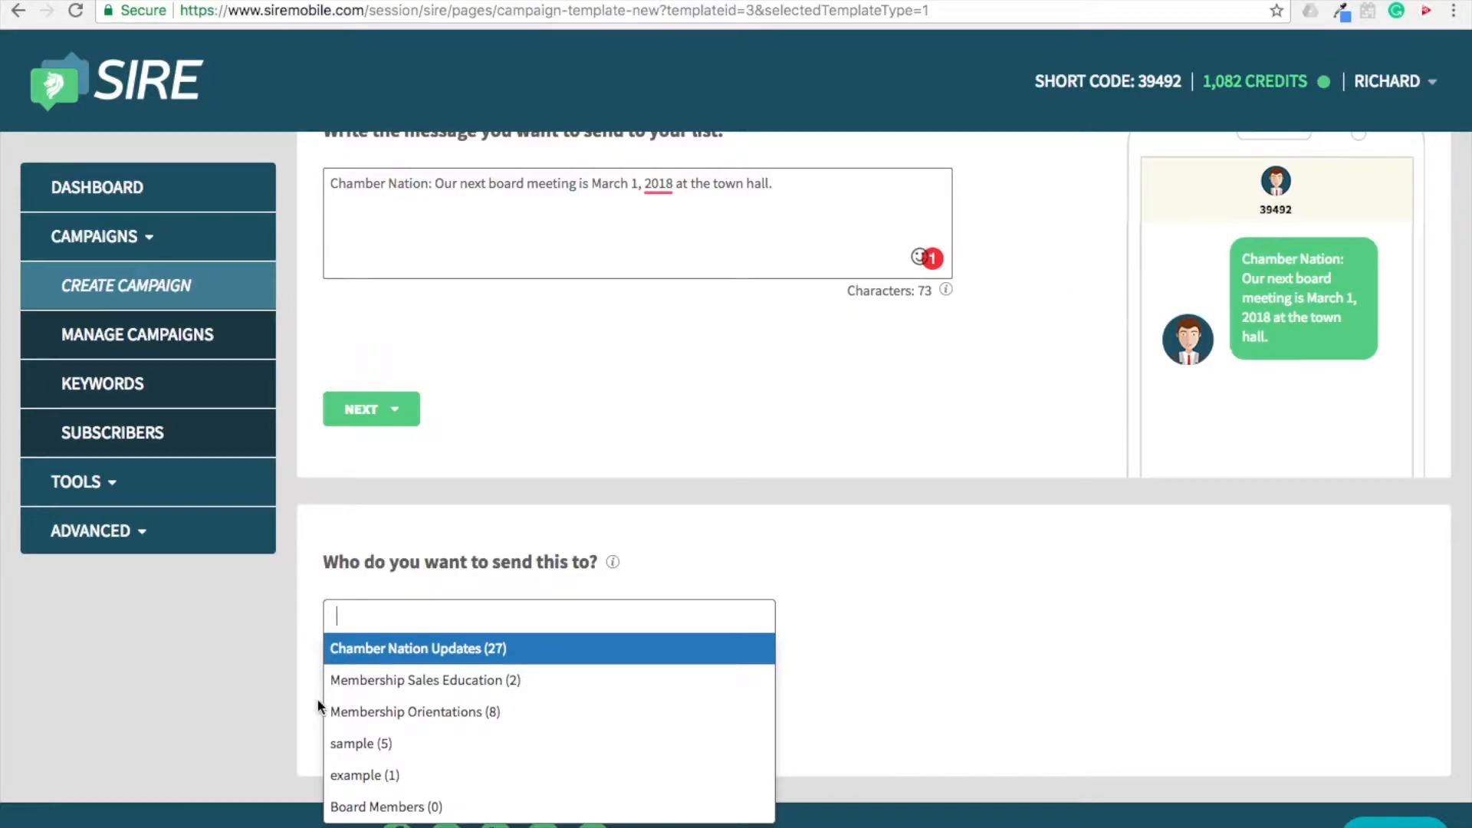
click(455, 808)
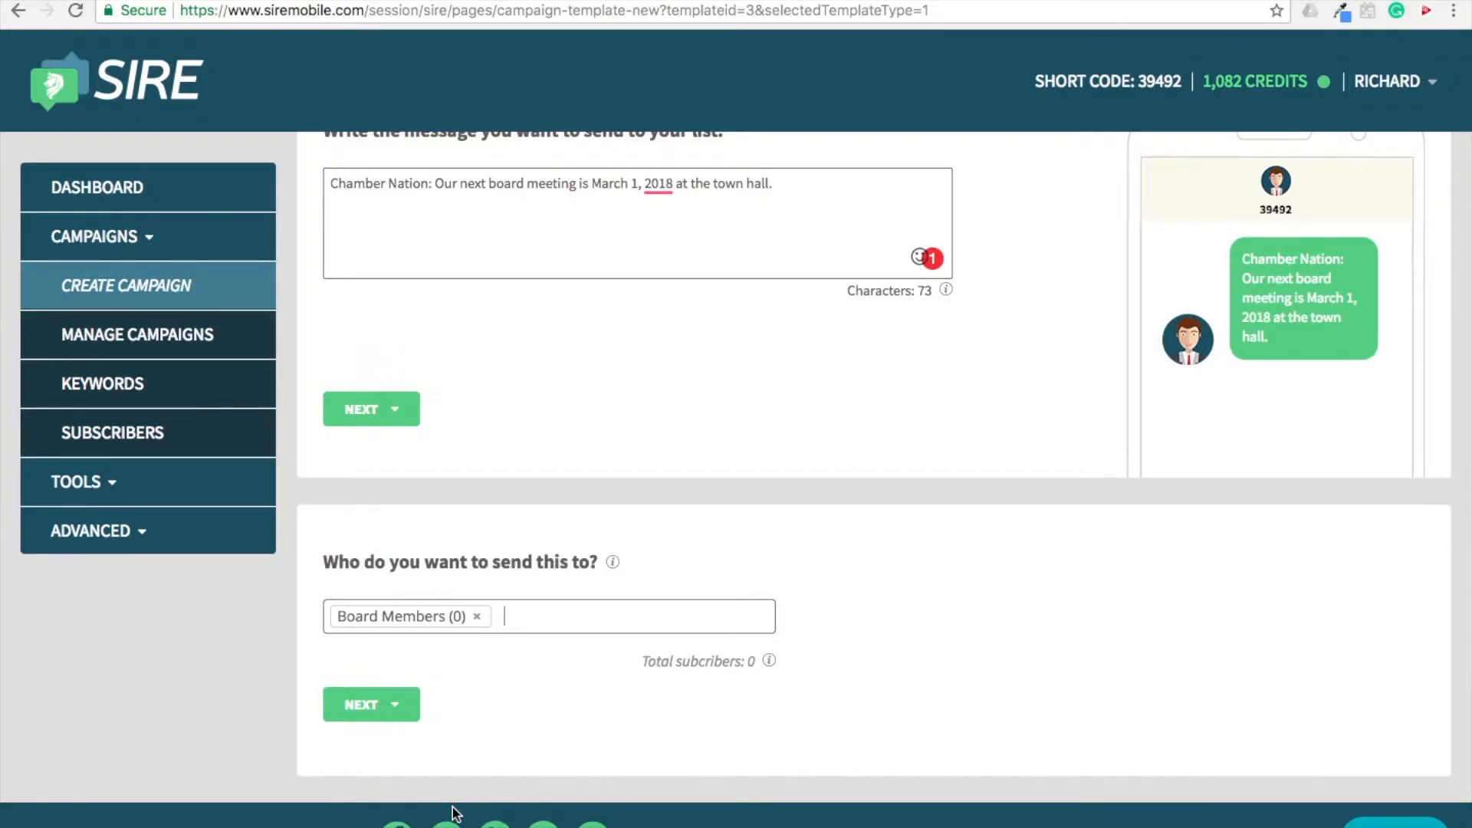
click(357, 709)
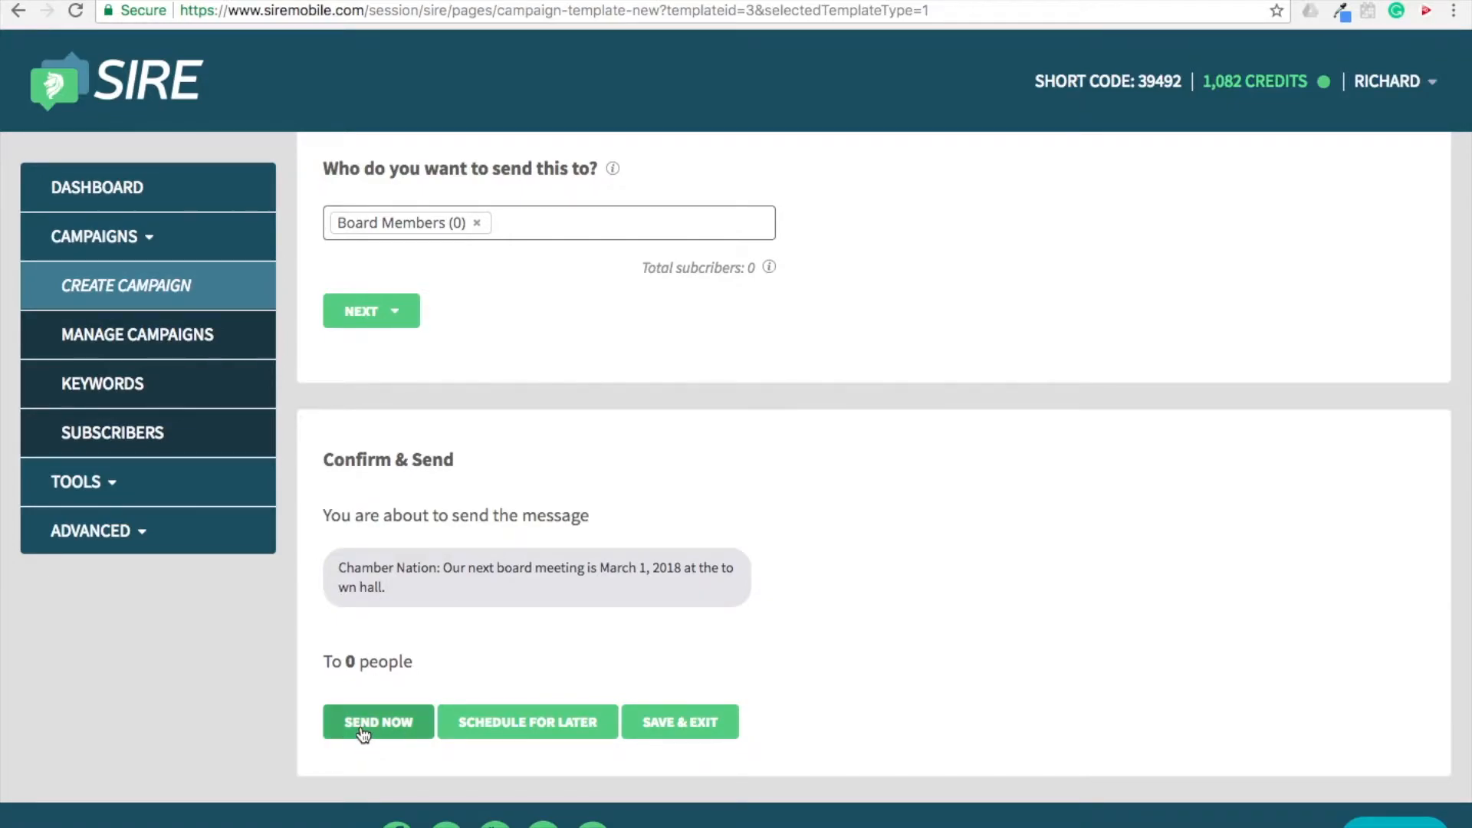
Schedule the blast for 02/28/2018 with a start time of 09:00 AM, and save and send the scheduled blast
click(482, 723)
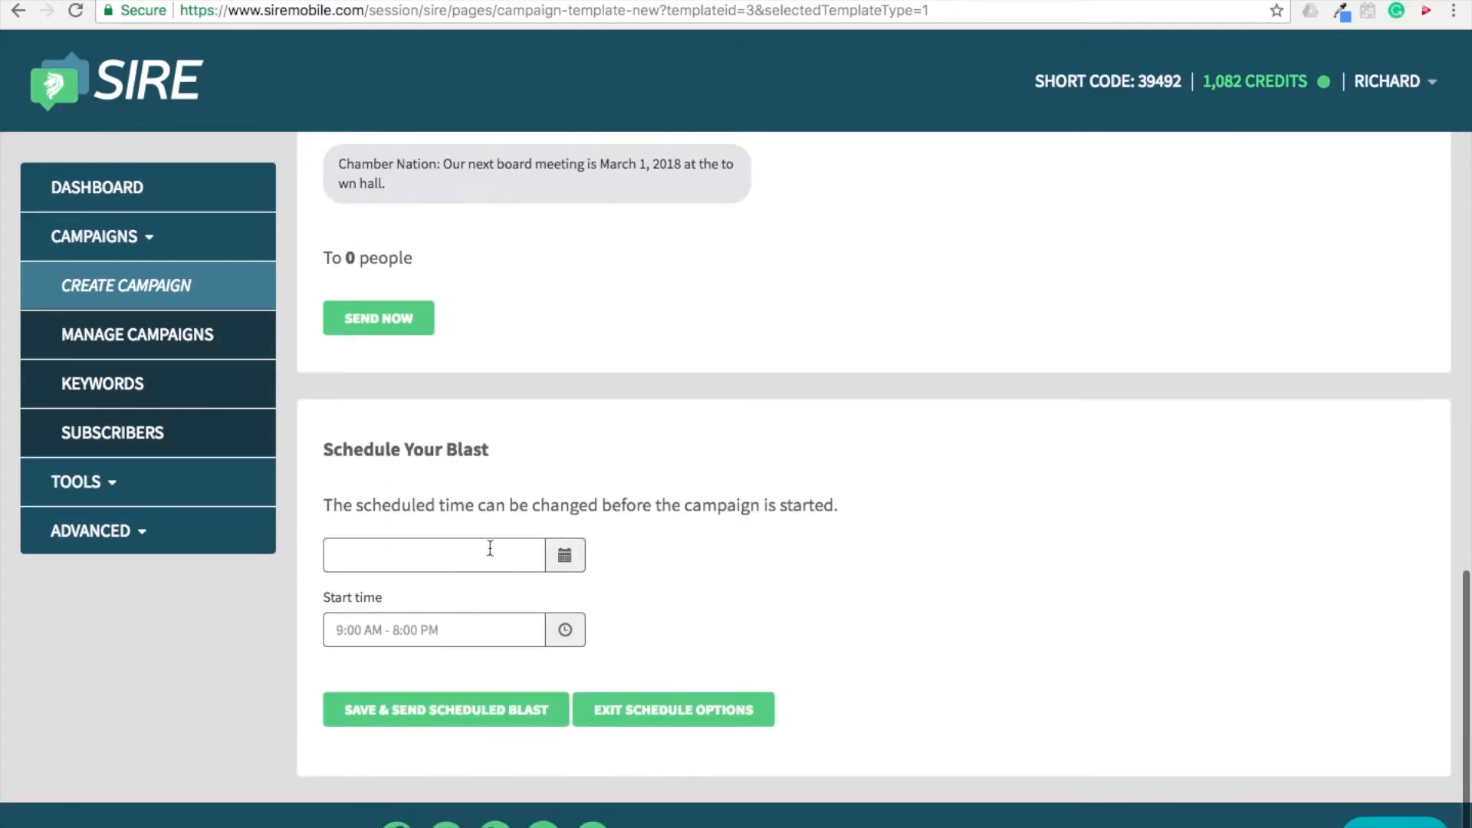
click(563, 558)
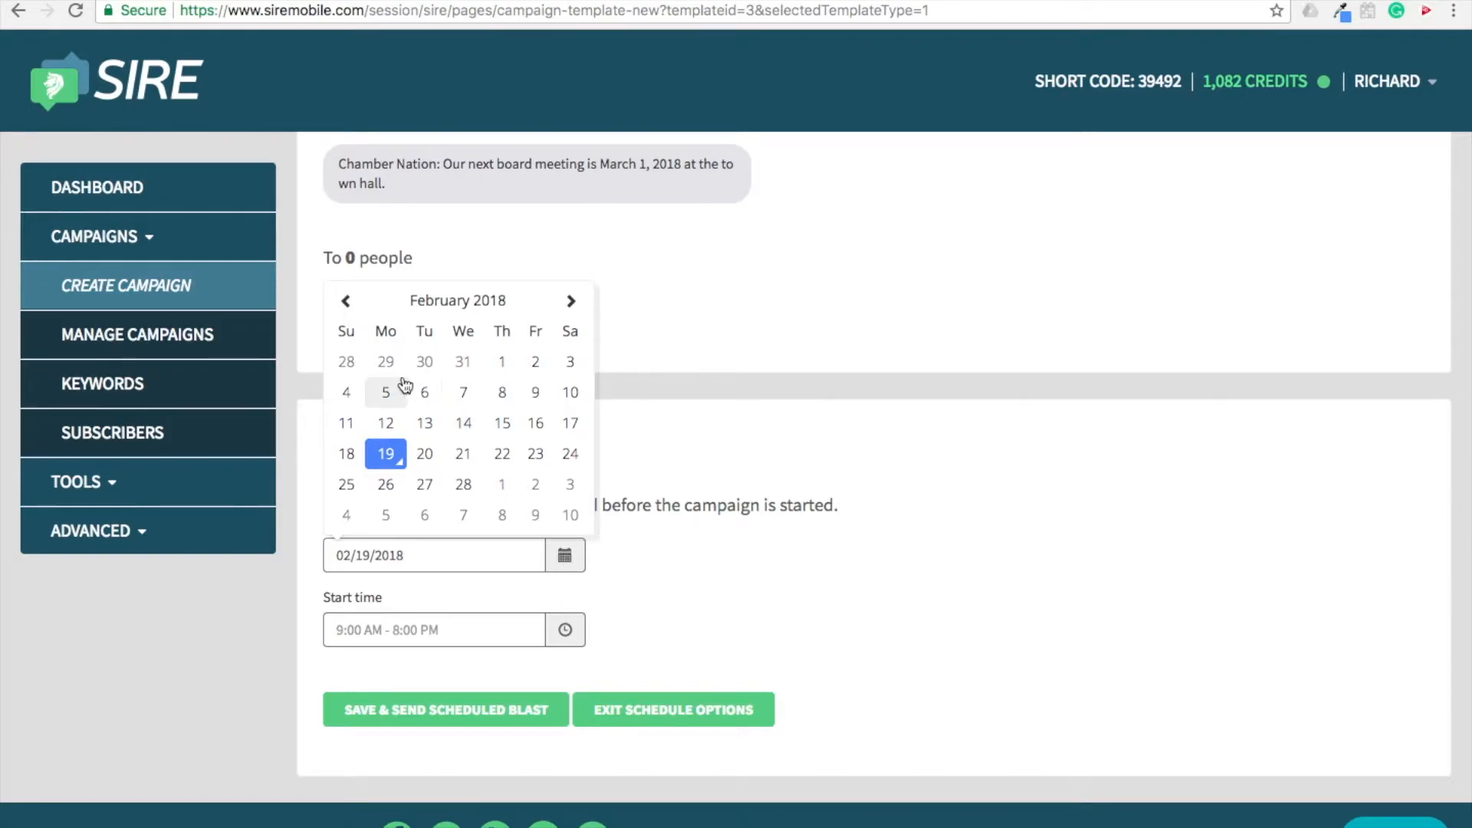
click(458, 481)
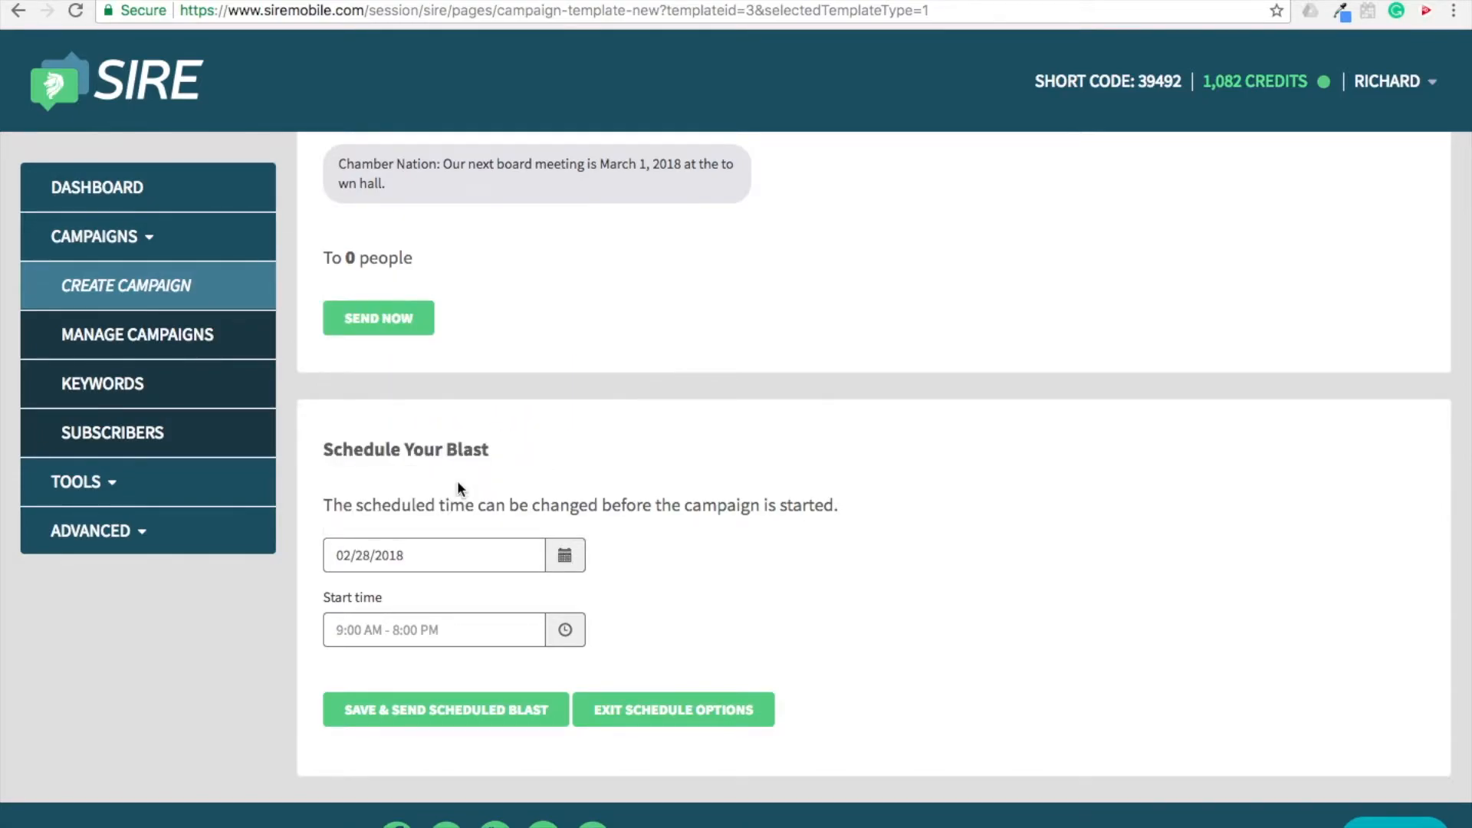
click(446, 636)
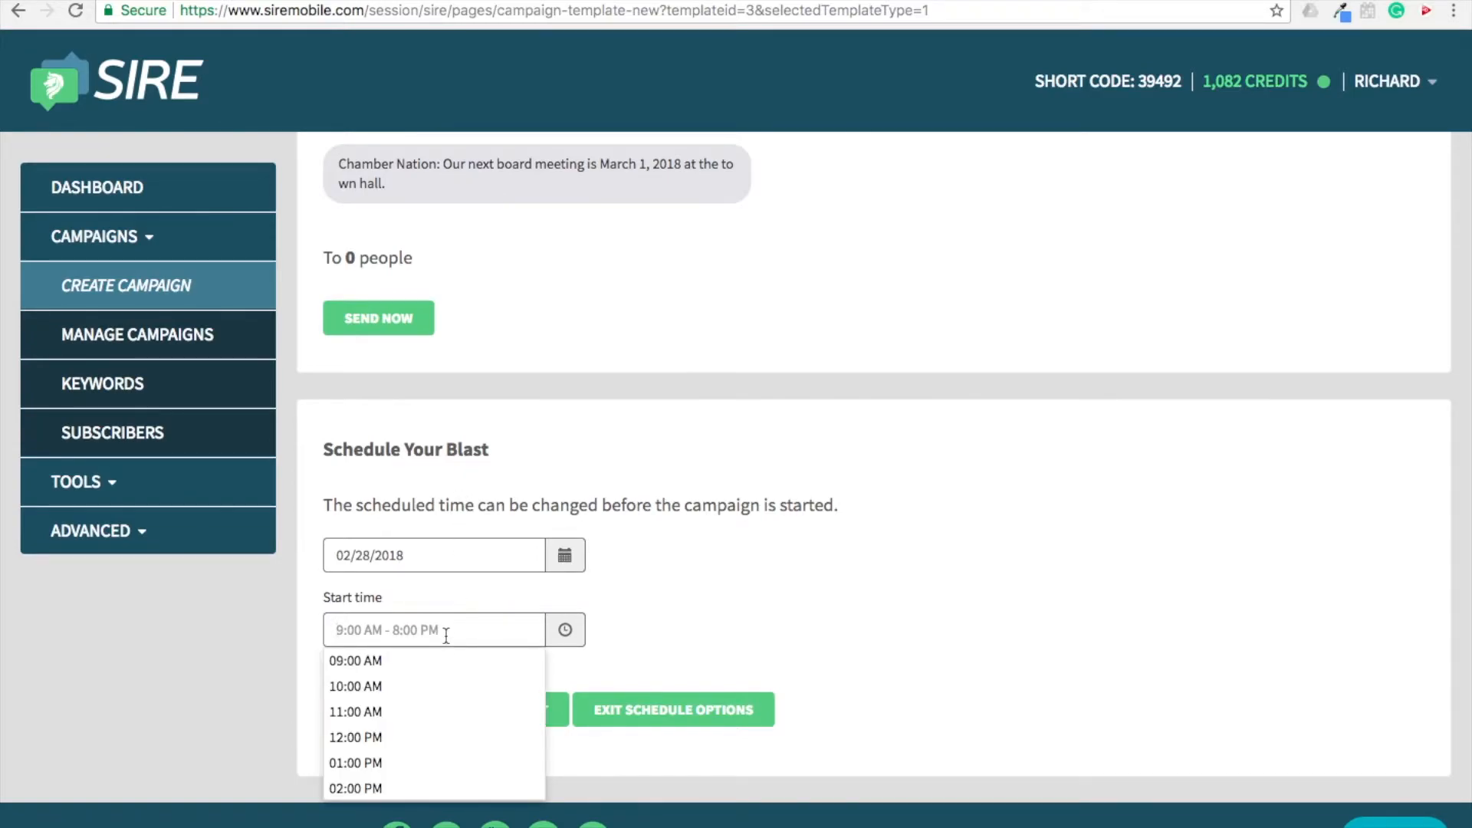
click(420, 662)
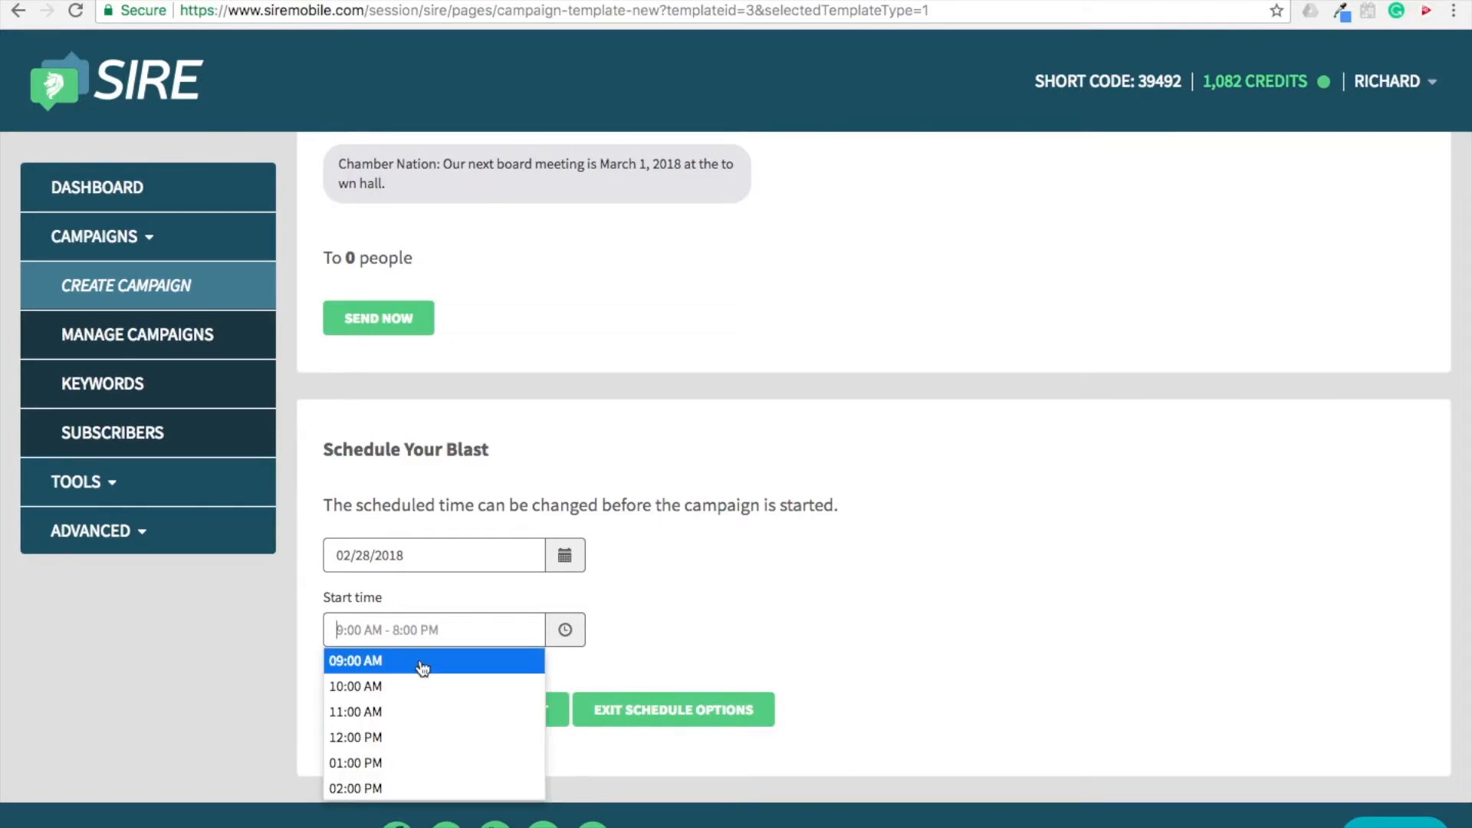
click(420, 663)
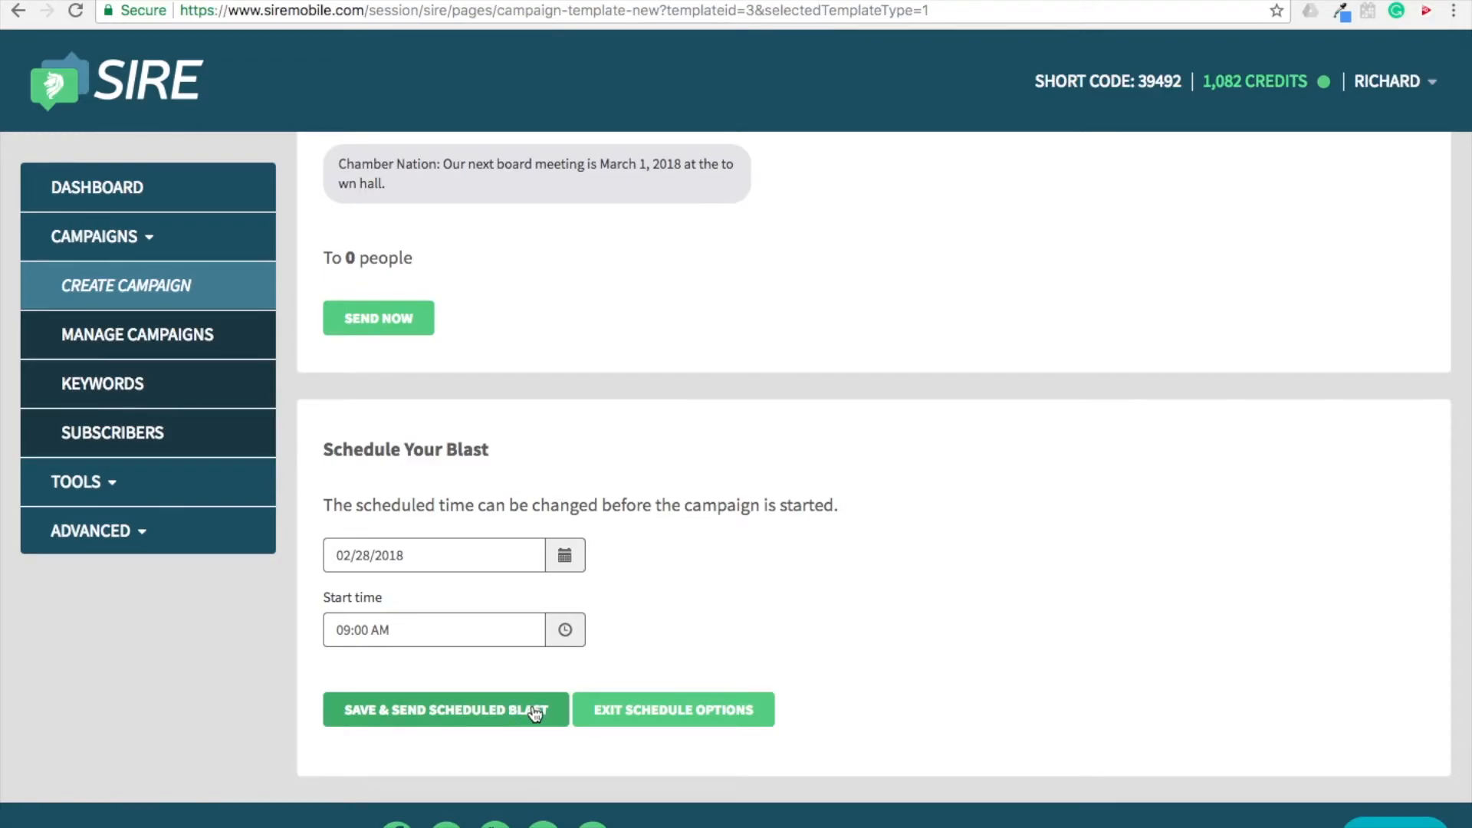
click(537, 712)
click(920, 355)
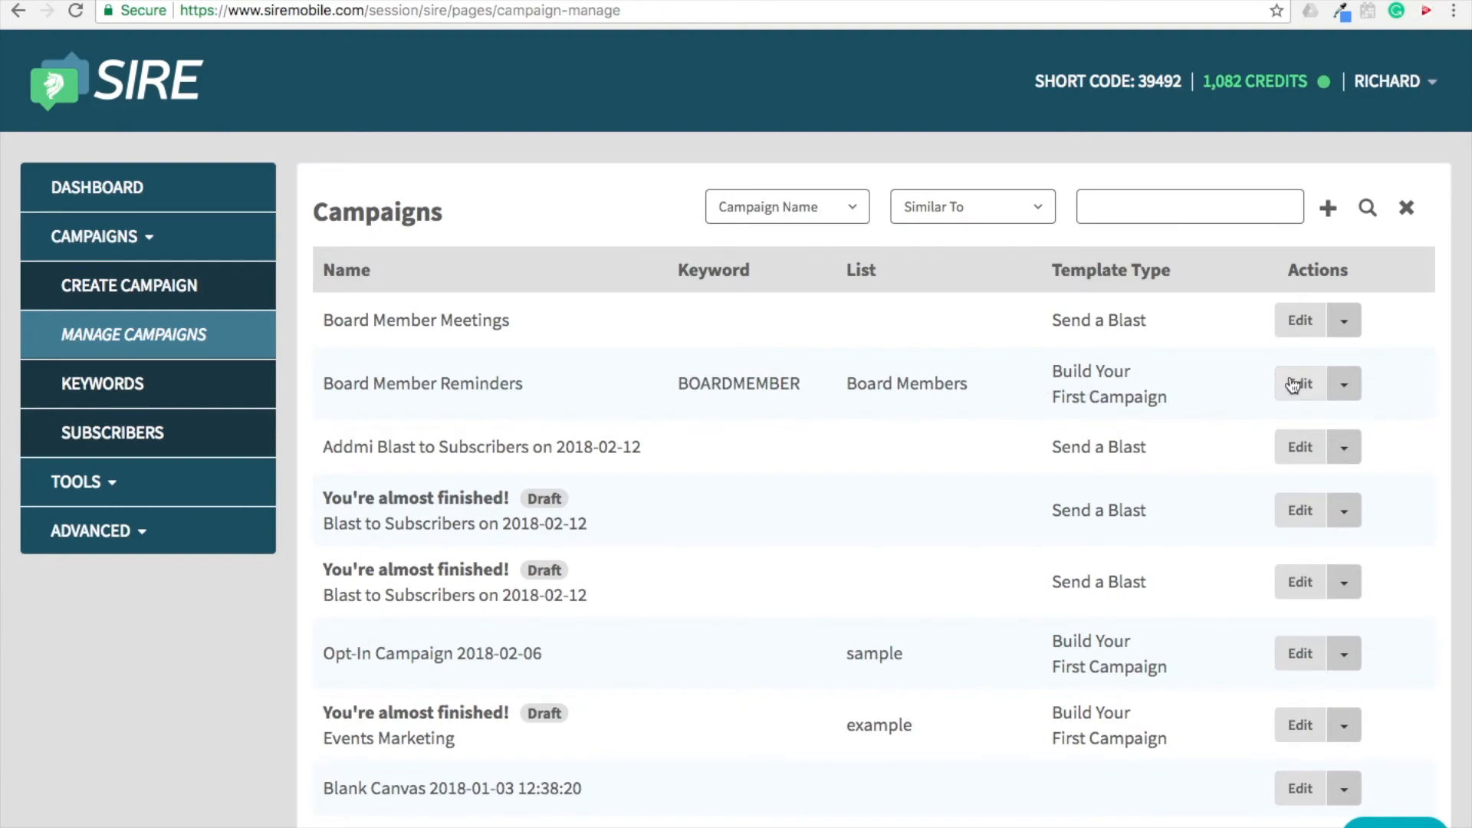
click(1344, 387)
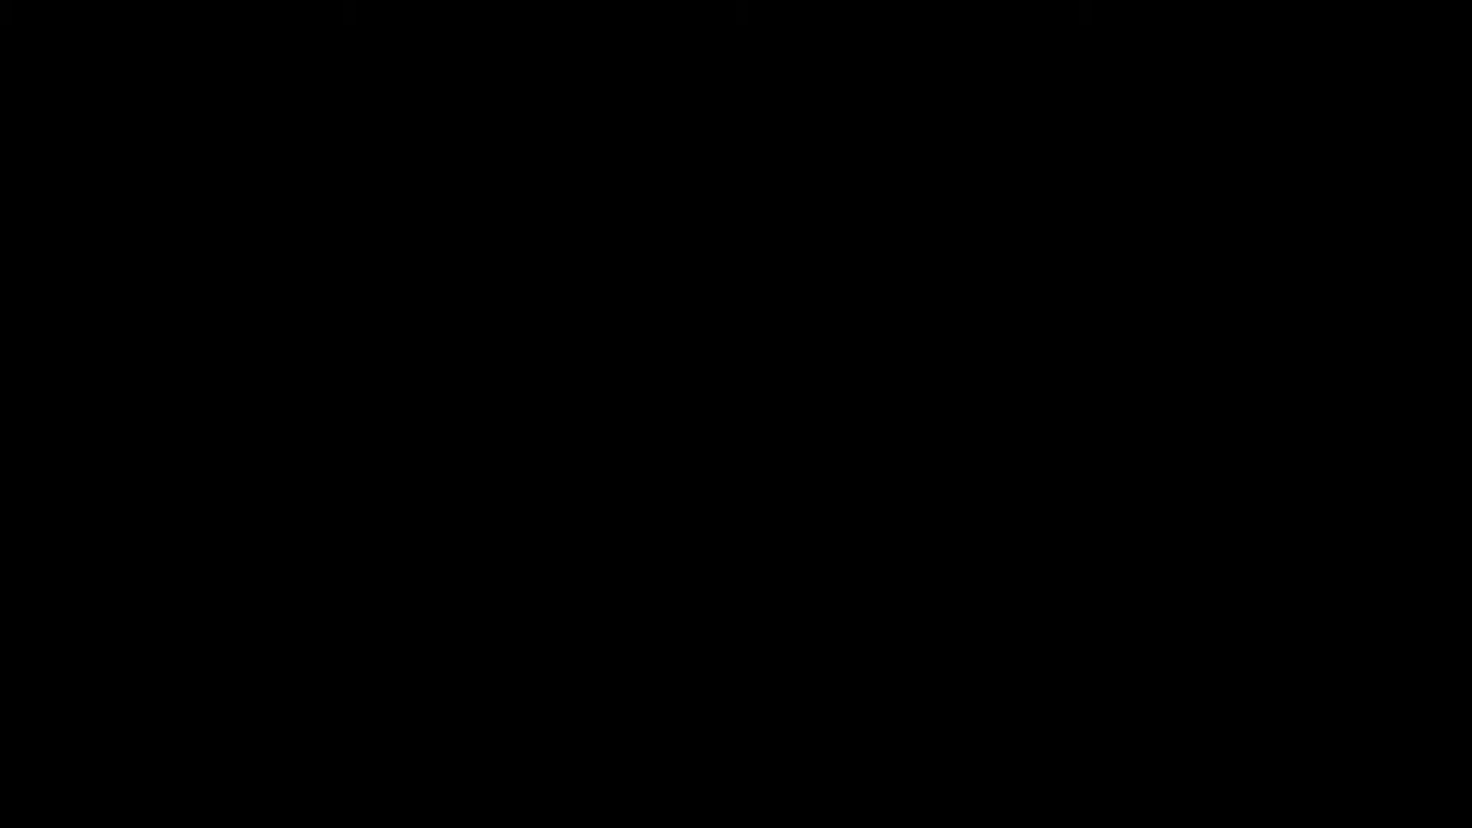